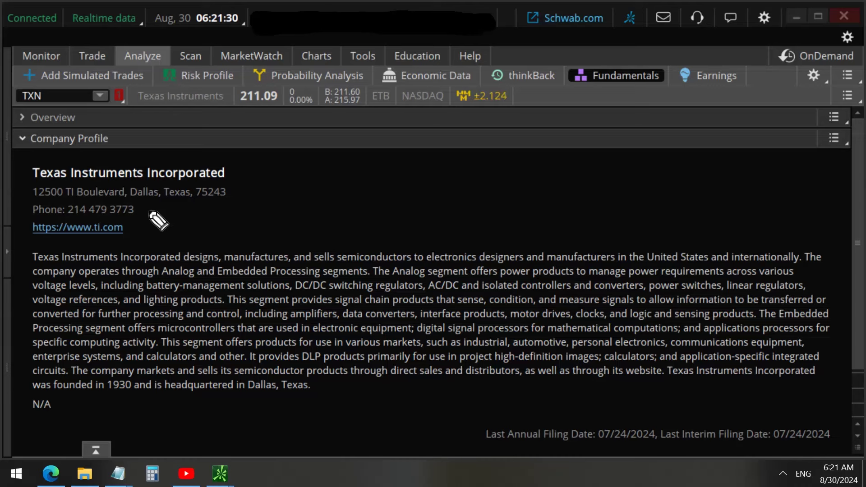
Step: Mark the Texas Instruments name and TXN symbol, then switch to the one-year daily TXN chart
{"action": "left_click_drag", "start_coordinate": [25, 184], "coordinate": [150, 184]}
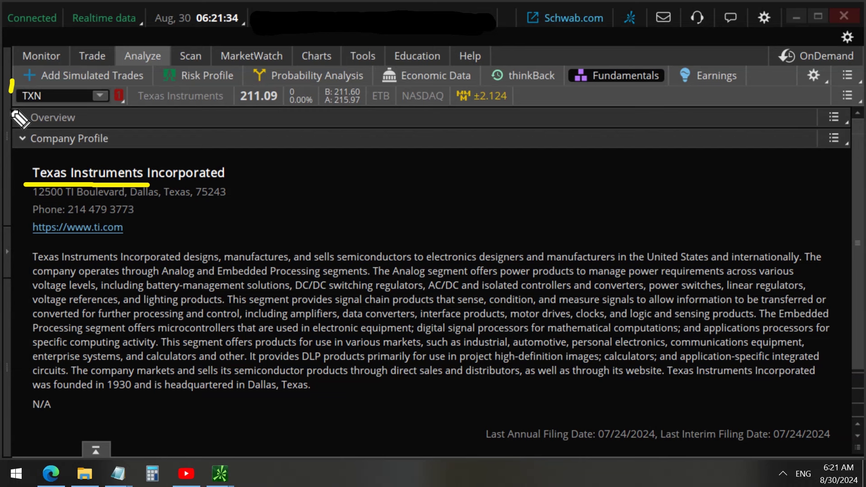
{"action": "mouse_move", "coordinate": [11, 80]}
{"action": "left_mouse_down"}
{"action": "mouse_move", "coordinate": [63, 114]}
{"action": "mouse_move", "coordinate": [66, 75]}
{"action": "mouse_move", "coordinate": [14, 82]}
{"action": "left_mouse_up"}
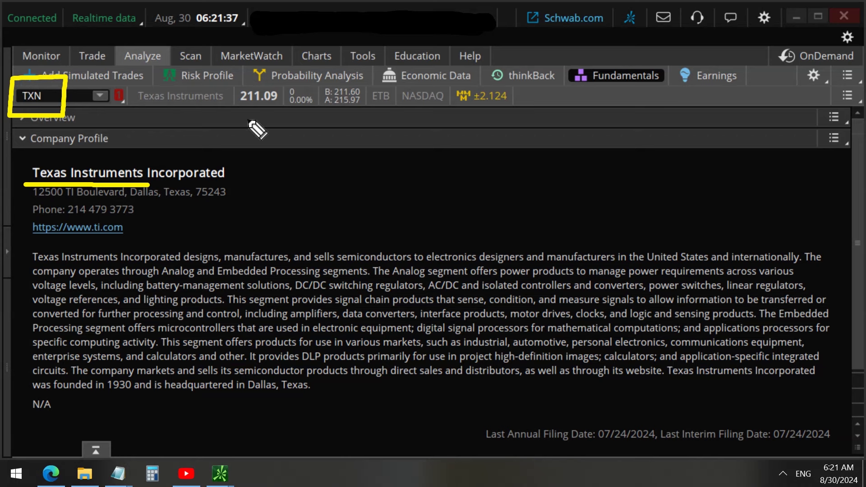
{"action": "left_click", "coordinate": [318, 56]}
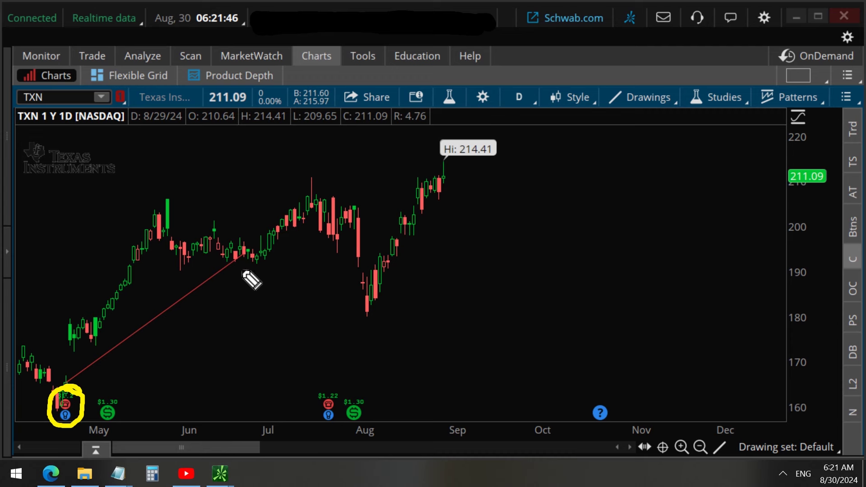
Step: Circle the trendline's late-June end on the TXN chart and bring up the YouTube window
{"action": "mouse_move", "coordinate": [253, 242]}
{"action": "left_mouse_down"}
{"action": "mouse_move", "coordinate": [243, 264]}
{"action": "mouse_move", "coordinate": [246, 248]}
{"action": "left_mouse_up"}
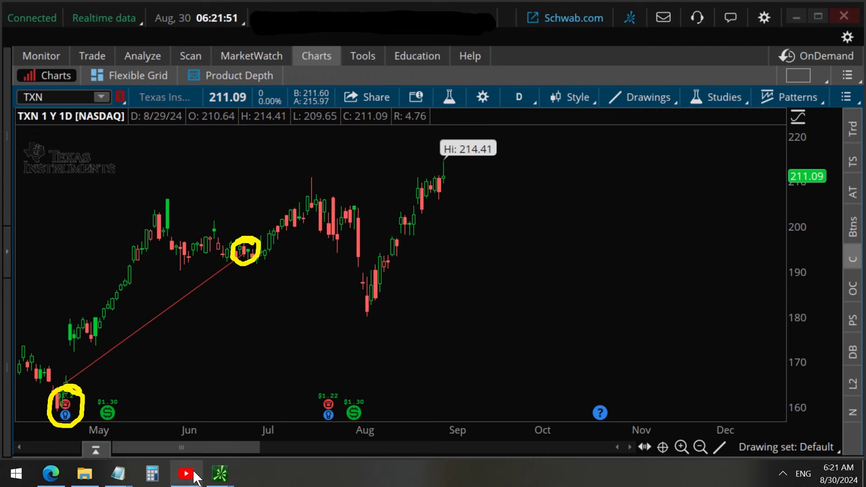
{"action": "left_click", "coordinate": [186, 473]}
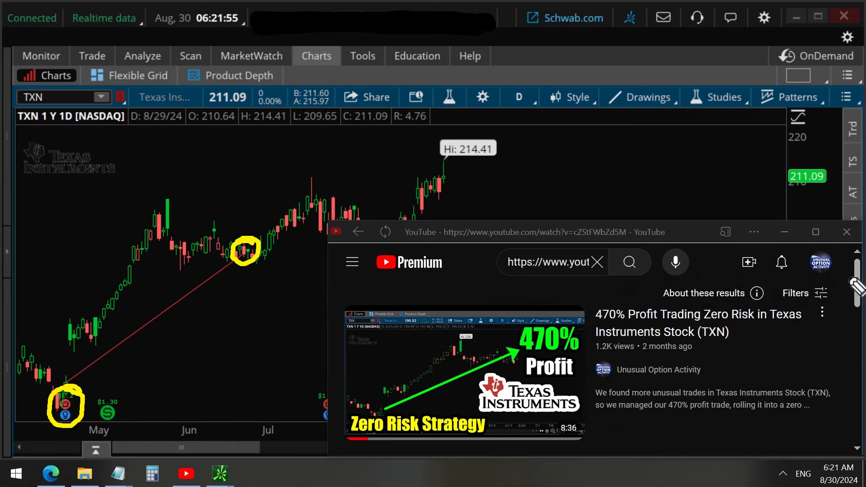
Step: Box the YouTube video title, underline 'Zero Risk' and add an arrow, then erase the marks
{"action": "left_click_drag", "start_coordinate": [589, 298], "coordinate": [586, 342]}
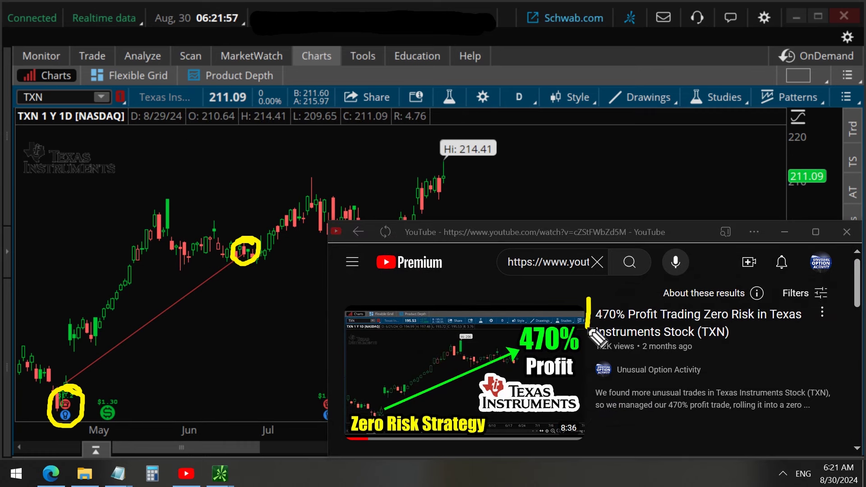
{"action": "mouse_move", "coordinate": [589, 299]}
{"action": "left_mouse_down"}
{"action": "mouse_move", "coordinate": [819, 302]}
{"action": "mouse_move", "coordinate": [726, 363]}
{"action": "mouse_move", "coordinate": [604, 367]}
{"action": "mouse_move", "coordinate": [591, 345]}
{"action": "left_mouse_up"}
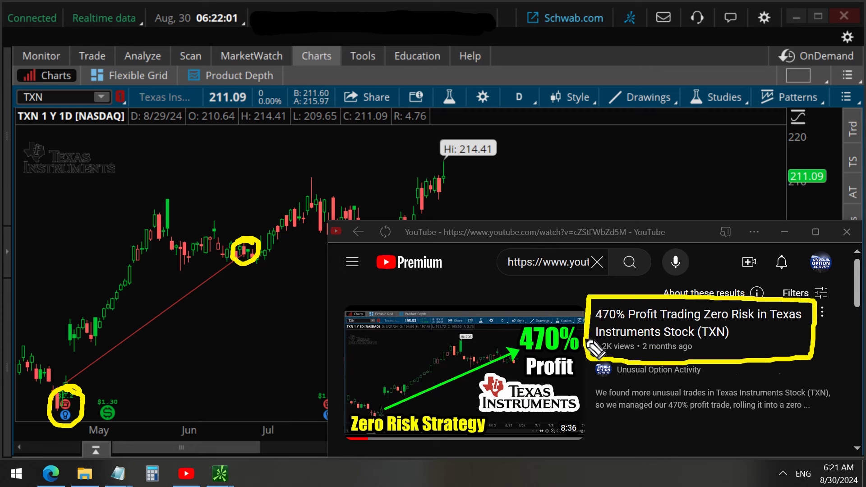
{"action": "left_click_drag", "start_coordinate": [697, 324], "coordinate": [759, 325]}
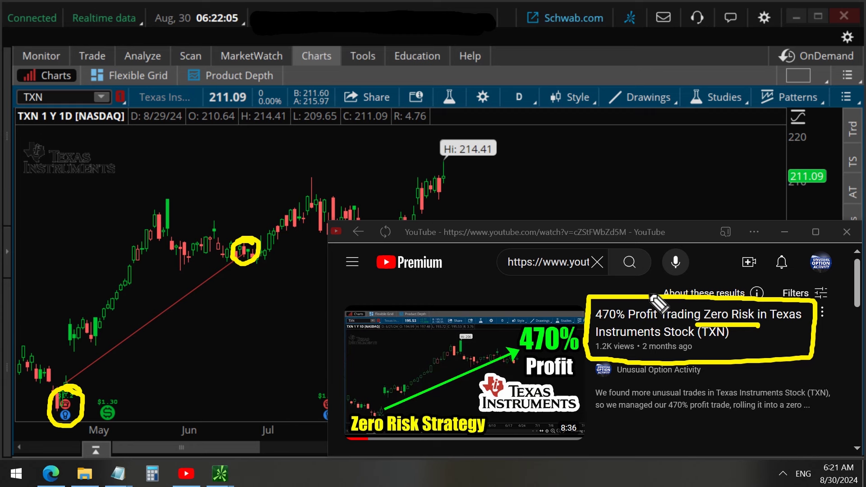
{"action": "mouse_move", "coordinate": [649, 293]}
{"action": "left_mouse_down"}
{"action": "mouse_move", "coordinate": [742, 144]}
{"action": "mouse_move", "coordinate": [736, 48]}
{"action": "mouse_move", "coordinate": [691, 76]}
{"action": "mouse_move", "coordinate": [738, 40]}
{"action": "mouse_move", "coordinate": [769, 82]}
{"action": "left_mouse_up"}
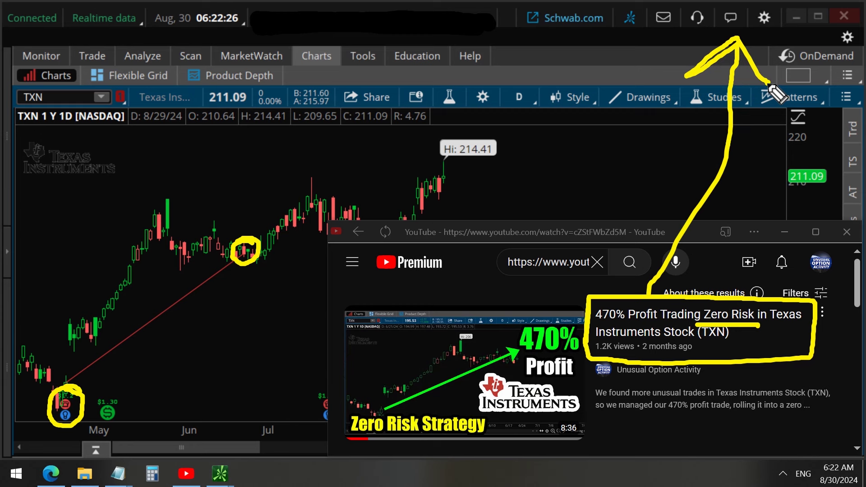
{"action": "key", "text": "ctrl+z"}
{"action": "key", "text": "ctrl+z"}
{"action": "key", "text": "ctrl+z"}
{"action": "key", "text": "ctrl+z"}
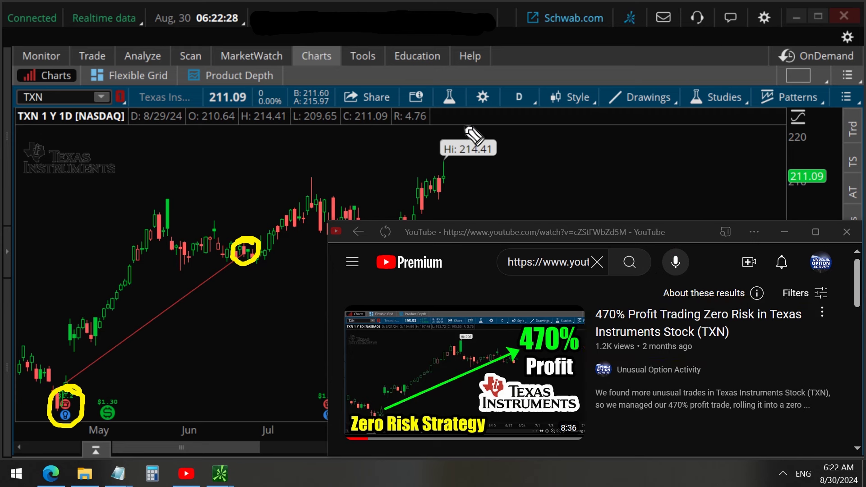
Step: Circle the chart's 214.41 high, erase it, and close the YouTube window
{"action": "mouse_move", "coordinate": [463, 129]}
{"action": "left_mouse_down"}
{"action": "mouse_move", "coordinate": [426, 159]}
{"action": "mouse_move", "coordinate": [448, 194]}
{"action": "mouse_move", "coordinate": [522, 174]}
{"action": "mouse_move", "coordinate": [458, 131]}
{"action": "left_mouse_up"}
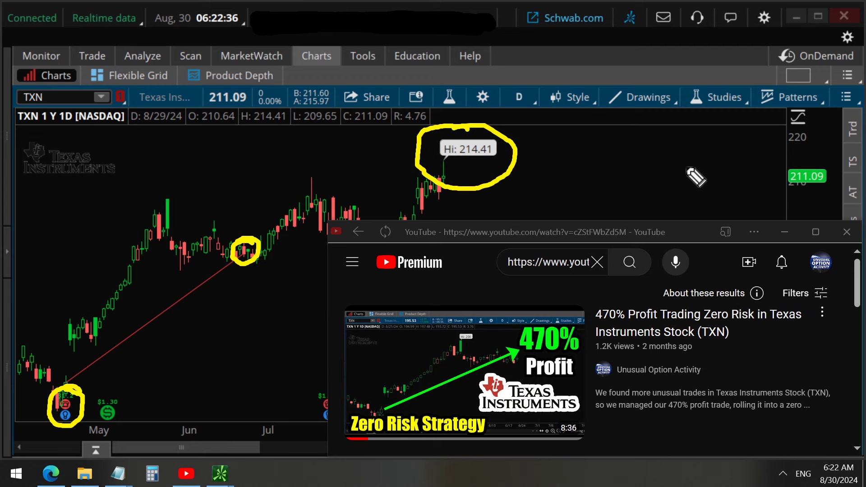
{"action": "key", "text": "ctrl+z"}
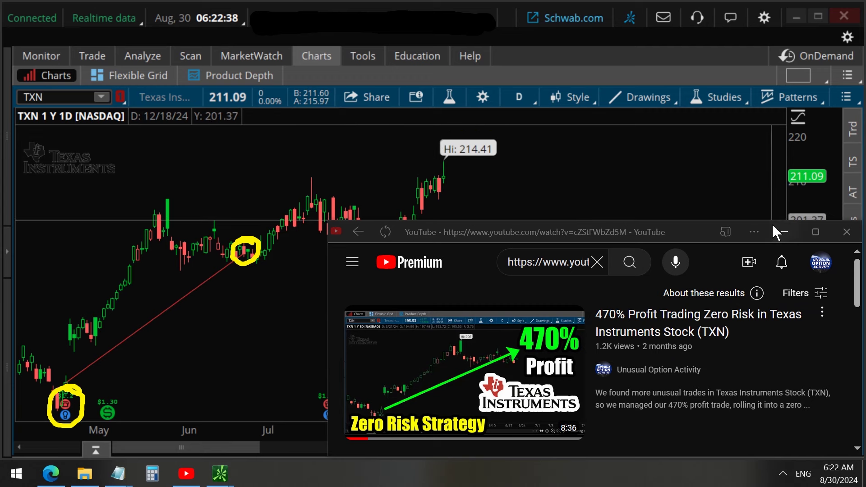
{"action": "left_click", "coordinate": [785, 231]}
Step: Clear the chart annotations and show the TXN Risk Profile under Analyze
{"action": "key", "text": "Escape"}
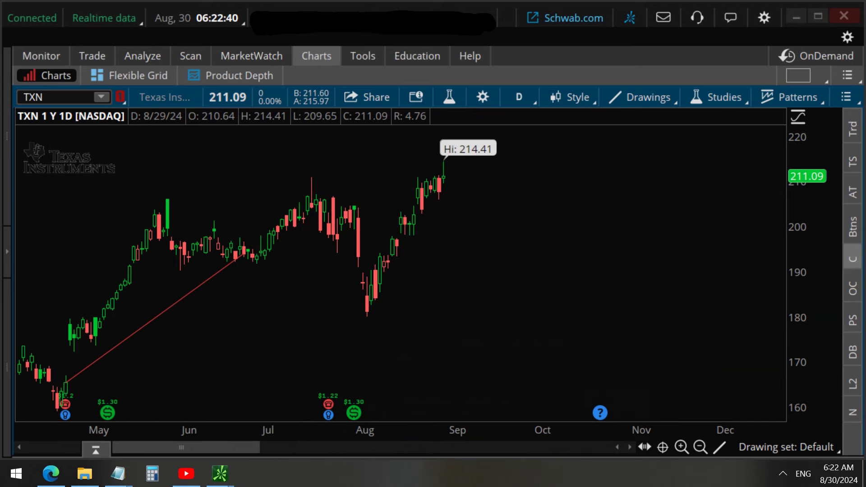
{"action": "left_click", "coordinate": [142, 56]}
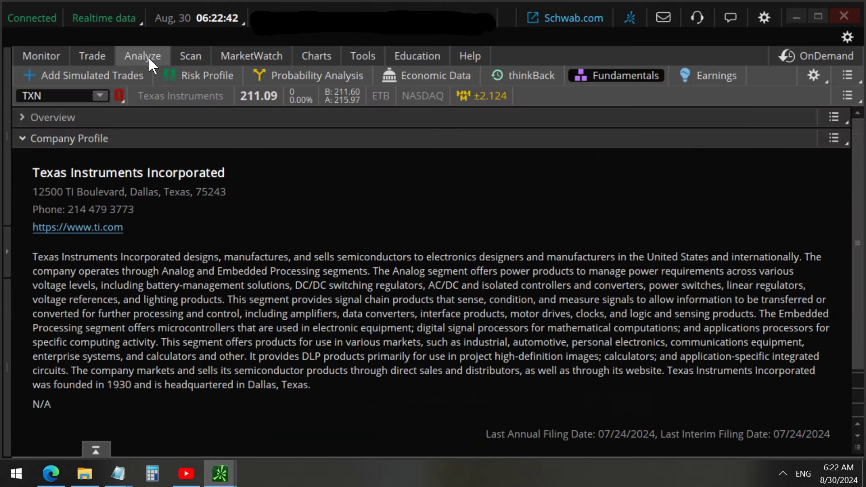
{"action": "left_click", "coordinate": [207, 74]}
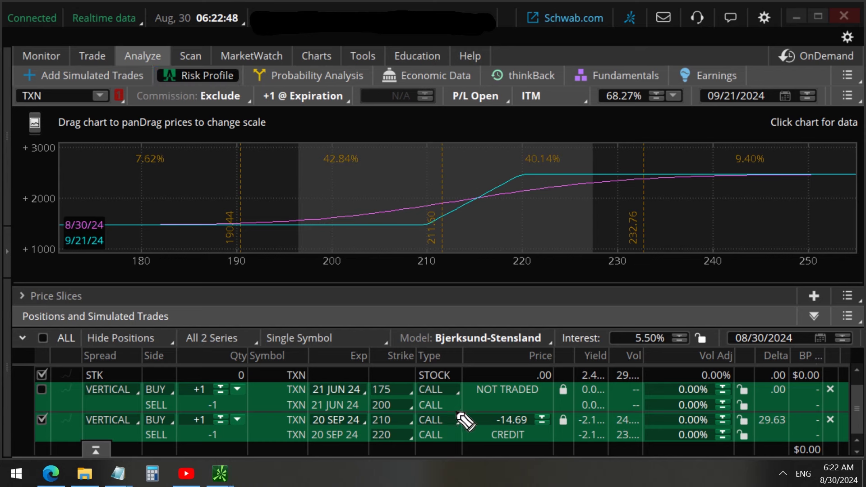
Step: Box the 20 SEP 24 210/220 call vertical's -14.69 credit and mark its strikes
{"action": "mouse_move", "coordinate": [455, 411]}
{"action": "left_mouse_down"}
{"action": "mouse_move", "coordinate": [563, 412]}
{"action": "mouse_move", "coordinate": [505, 446]}
{"action": "mouse_move", "coordinate": [116, 448]}
{"action": "mouse_move", "coordinate": [72, 429]}
{"action": "mouse_move", "coordinate": [154, 411]}
{"action": "mouse_move", "coordinate": [455, 412]}
{"action": "left_mouse_up"}
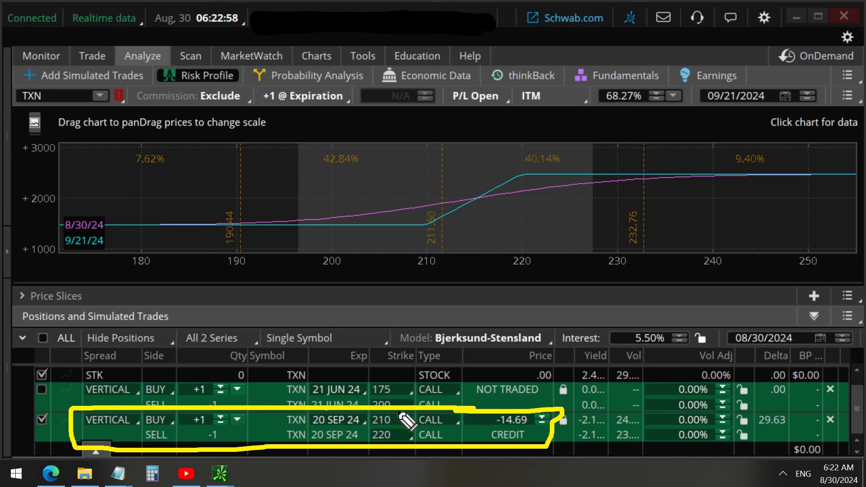
{"action": "mouse_move", "coordinate": [398, 420]}
{"action": "left_mouse_down"}
{"action": "mouse_move", "coordinate": [409, 420]}
{"action": "mouse_move", "coordinate": [403, 436]}
{"action": "left_mouse_up"}
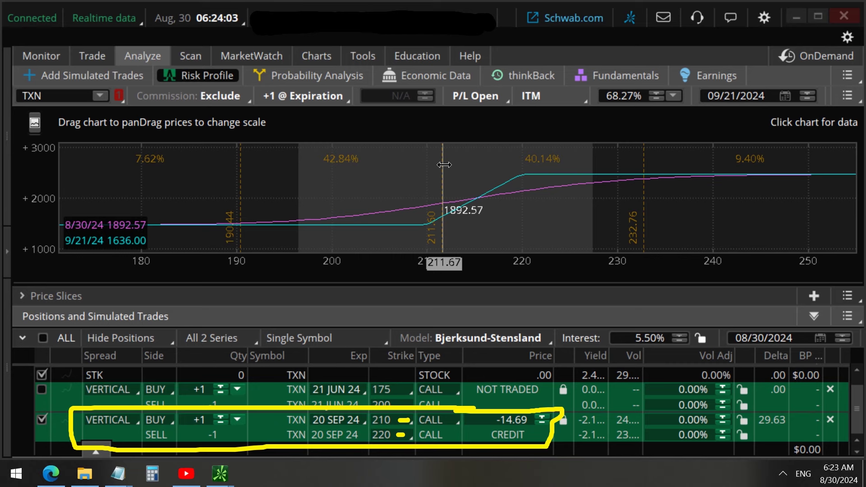
{"action": "left_click", "coordinate": [152, 473]}
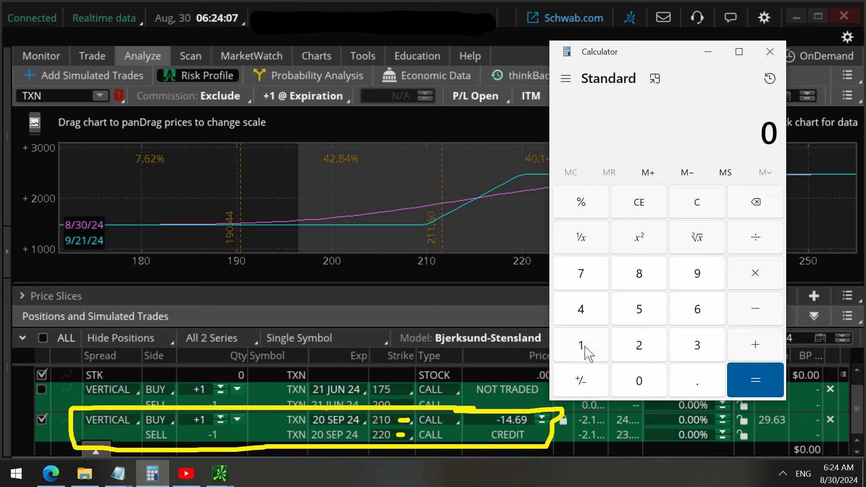
Step: Enter 1892 in Calculator and mark the 21 JUN 24 175/200 vertical as NOT TRADED
{"action": "left_click", "coordinate": [585, 349]}
{"action": "left_click", "coordinate": [639, 282]}
{"action": "left_click", "coordinate": [703, 276]}
{"action": "left_click", "coordinate": [643, 340]}
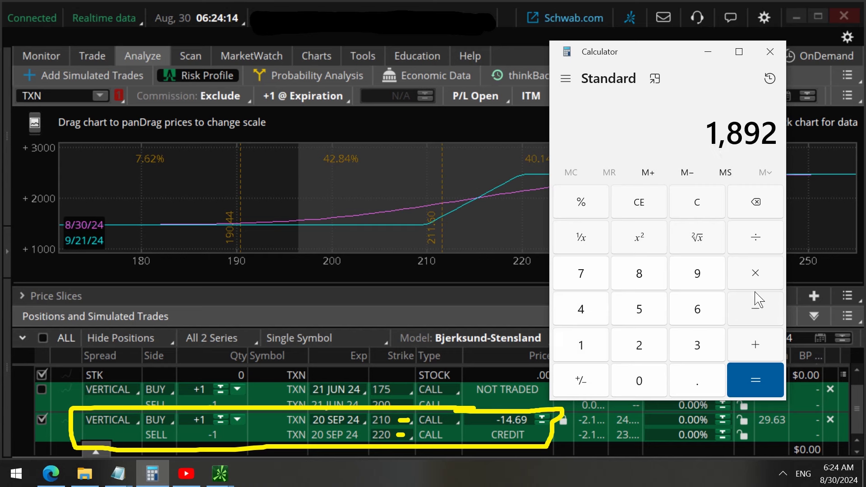
{"action": "key", "text": "ctrl+z"}
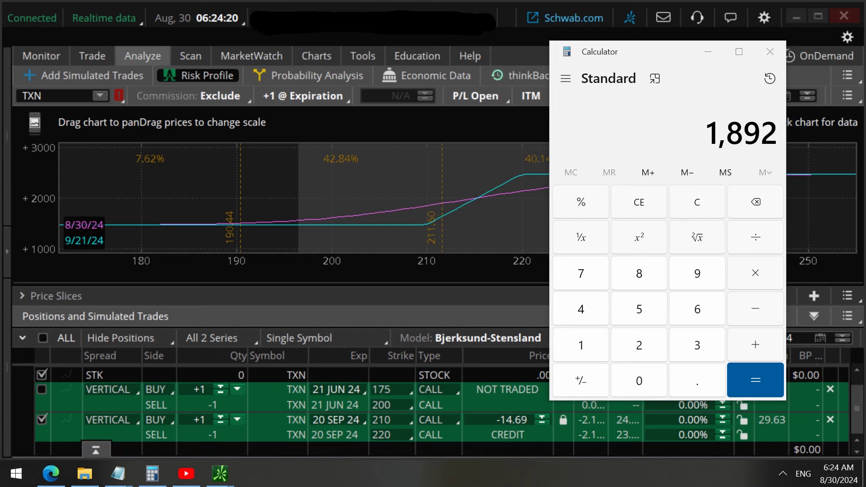
{"action": "mouse_move", "coordinate": [456, 375]}
{"action": "left_mouse_down"}
{"action": "mouse_move", "coordinate": [541, 376]}
{"action": "mouse_move", "coordinate": [541, 399]}
{"action": "mouse_move", "coordinate": [281, 418]}
{"action": "mouse_move", "coordinate": [283, 388]}
{"action": "mouse_move", "coordinate": [469, 376]}
{"action": "left_mouse_up"}
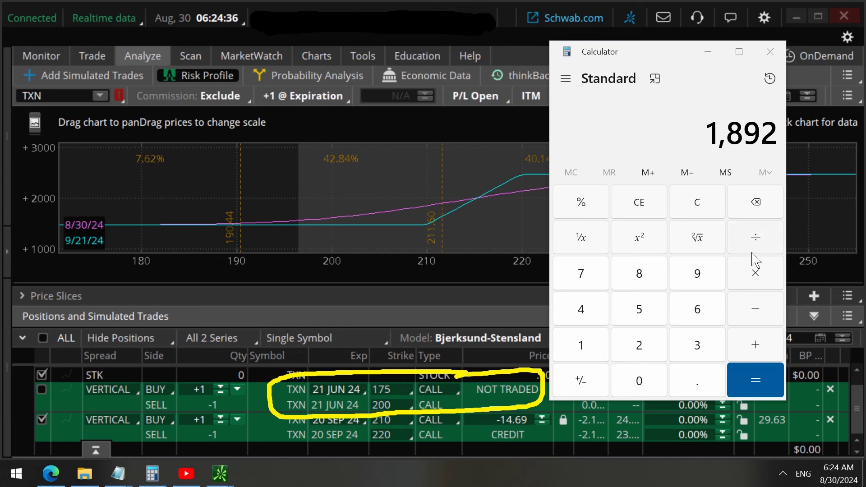
Step: Divide 1892 by 360 and multiply by 100, giving 525.5555555555556
{"action": "left_click", "coordinate": [764, 248]}
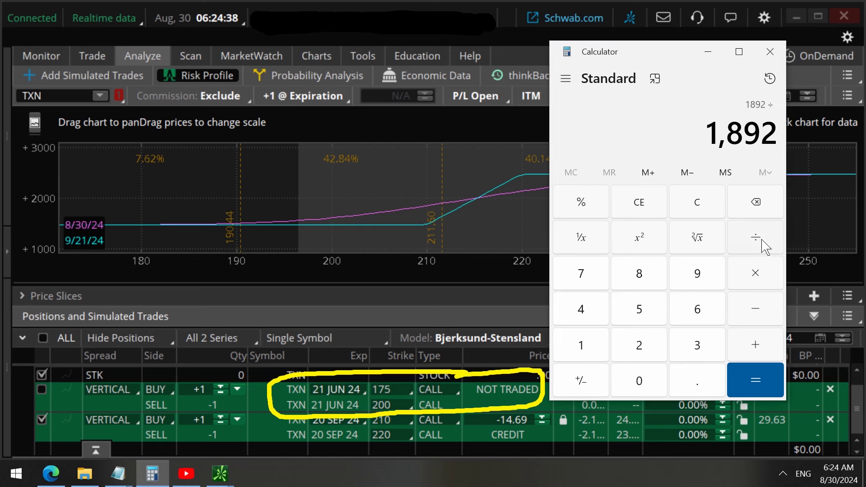
{"action": "left_click", "coordinate": [705, 347]}
{"action": "left_click", "coordinate": [703, 314]}
{"action": "left_click", "coordinate": [647, 386]}
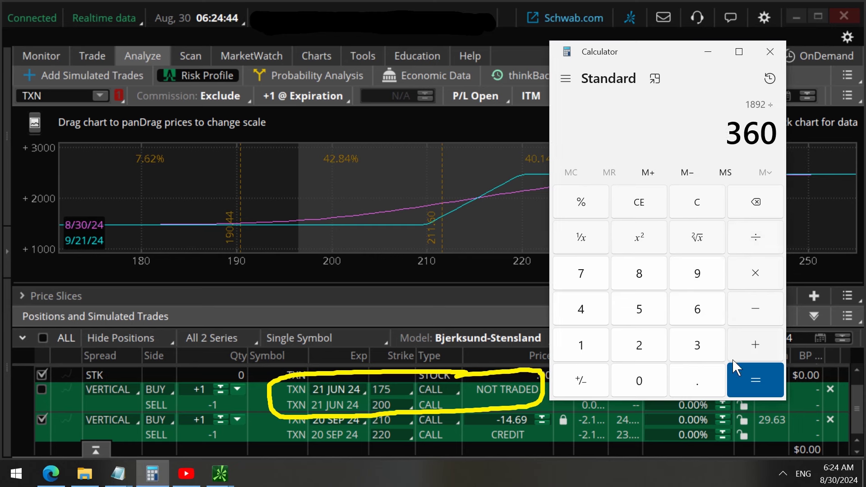
{"action": "left_click", "coordinate": [755, 374]}
{"action": "left_click", "coordinate": [763, 276]}
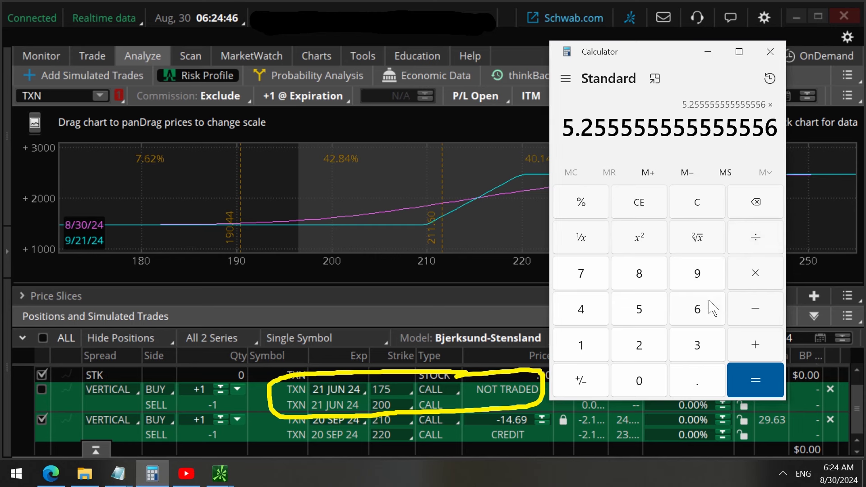
{"action": "left_click", "coordinate": [600, 357]}
{"action": "left_click", "coordinate": [638, 379]}
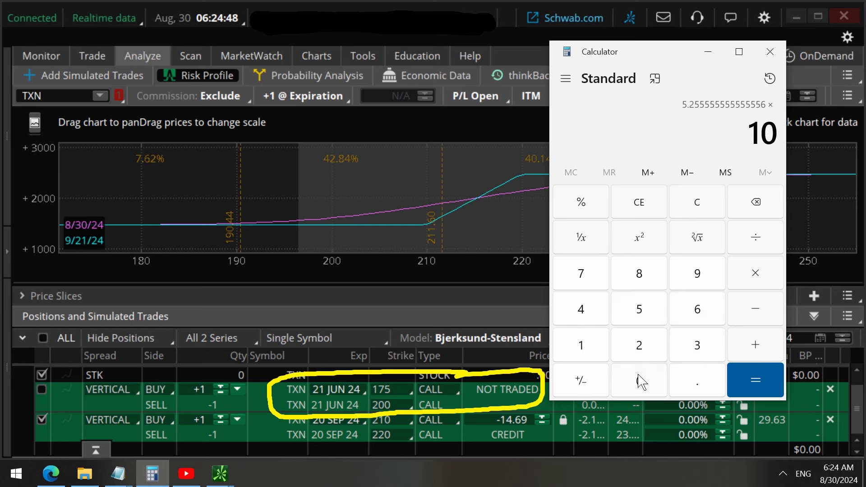
{"action": "left_click", "coordinate": [639, 378]}
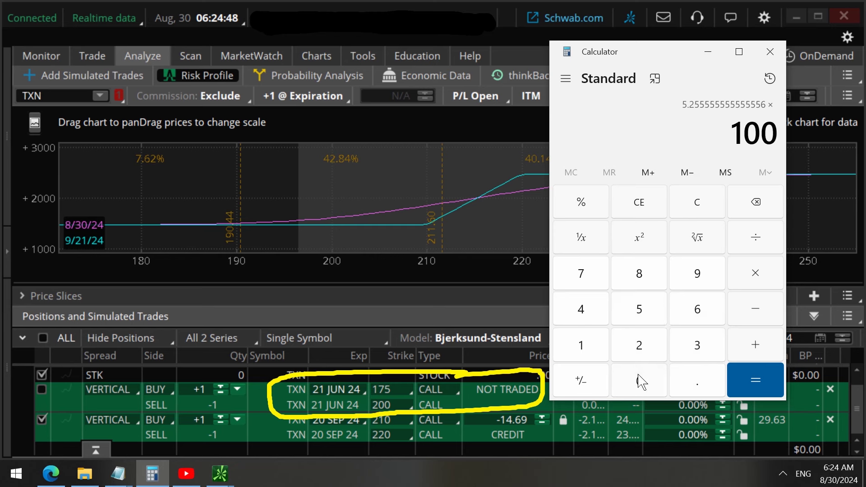
{"action": "left_click", "coordinate": [762, 376]}
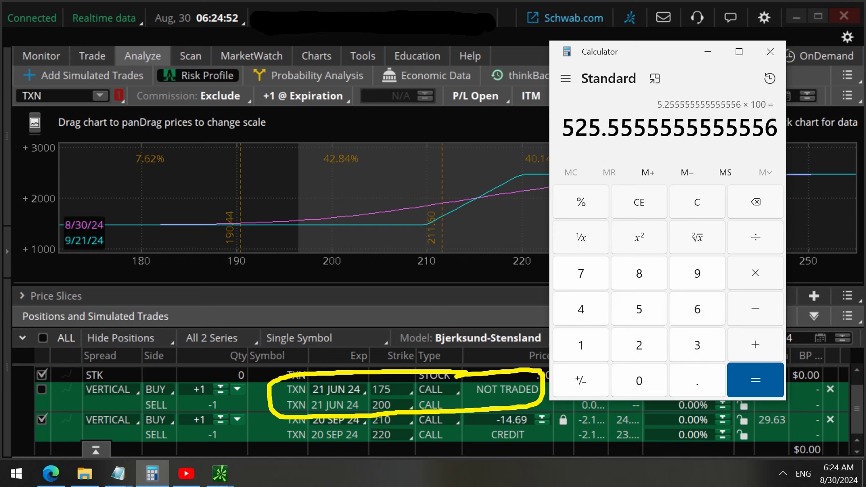
Step: Circle the 525.5555555555556 result and its decimal digits, then erase the marks
{"action": "mouse_move", "coordinate": [557, 101]}
{"action": "left_mouse_down"}
{"action": "mouse_move", "coordinate": [633, 96]}
{"action": "mouse_move", "coordinate": [546, 167]}
{"action": "mouse_move", "coordinate": [559, 97]}
{"action": "left_mouse_up"}
{"action": "left_click_drag", "start_coordinate": [664, 93], "coordinate": [636, 178]}
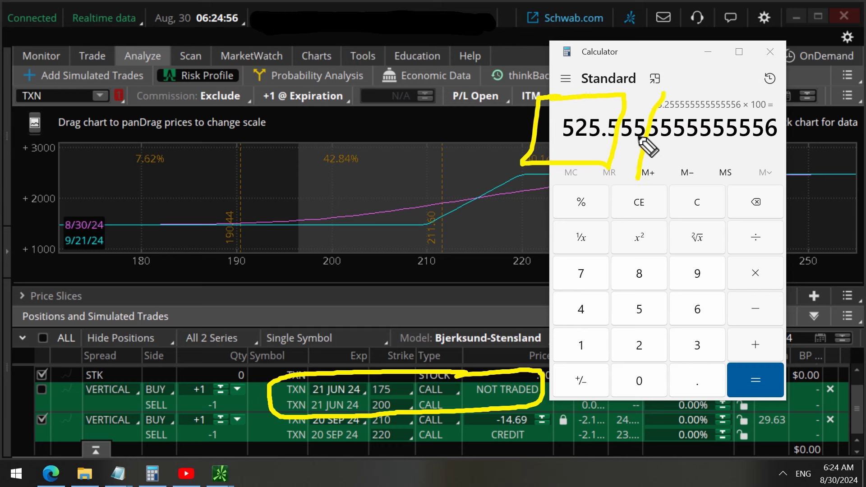
{"action": "left_click_drag", "start_coordinate": [636, 113], "coordinate": [637, 120]}
{"action": "left_click_drag", "start_coordinate": [659, 135], "coordinate": [667, 144]}
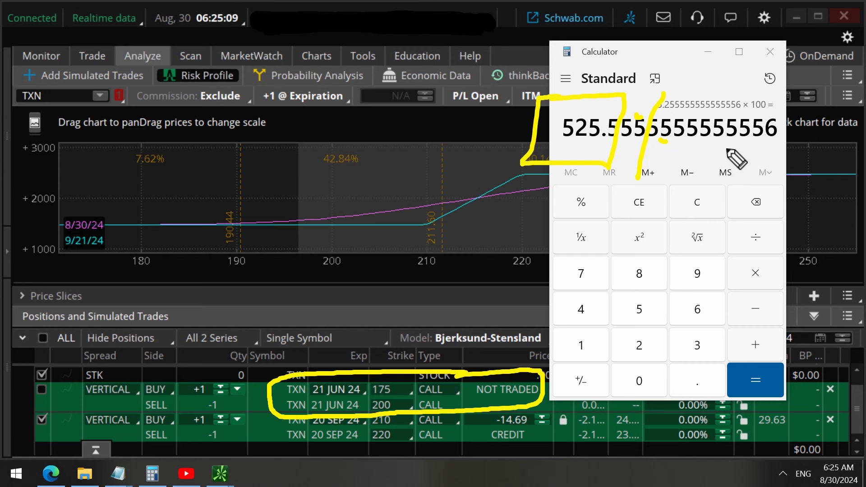
{"action": "key", "text": "ctrl+z"}
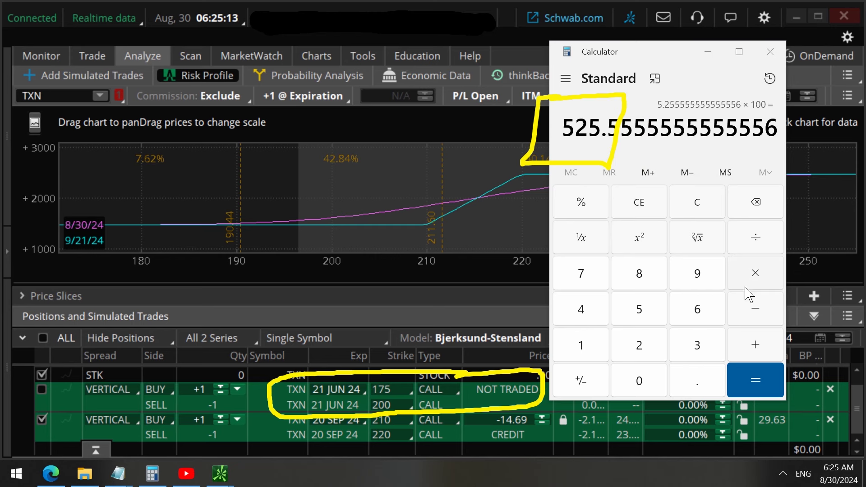
Step: Subtract 470 from 525.5555555555556 to get 55.5555555555556
{"action": "left_click", "coordinate": [752, 311]}
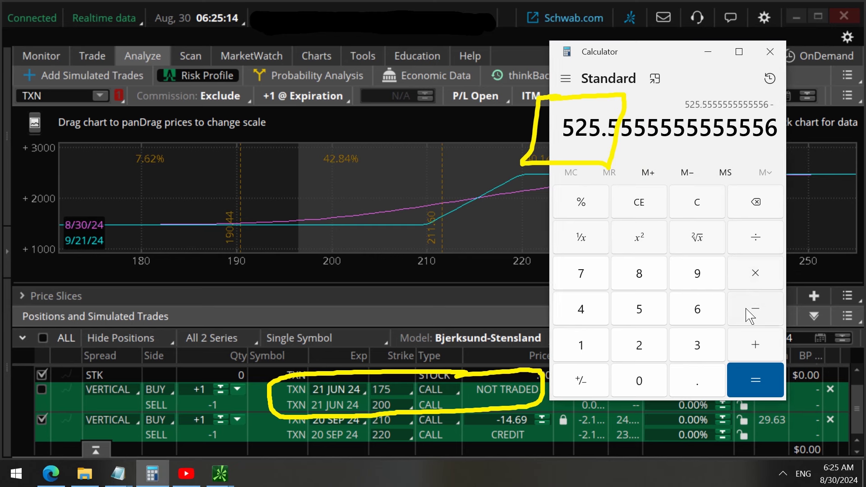
{"action": "left_click", "coordinate": [585, 301]}
{"action": "left_click", "coordinate": [585, 276]}
{"action": "left_click", "coordinate": [636, 389]}
{"action": "left_click", "coordinate": [756, 380]}
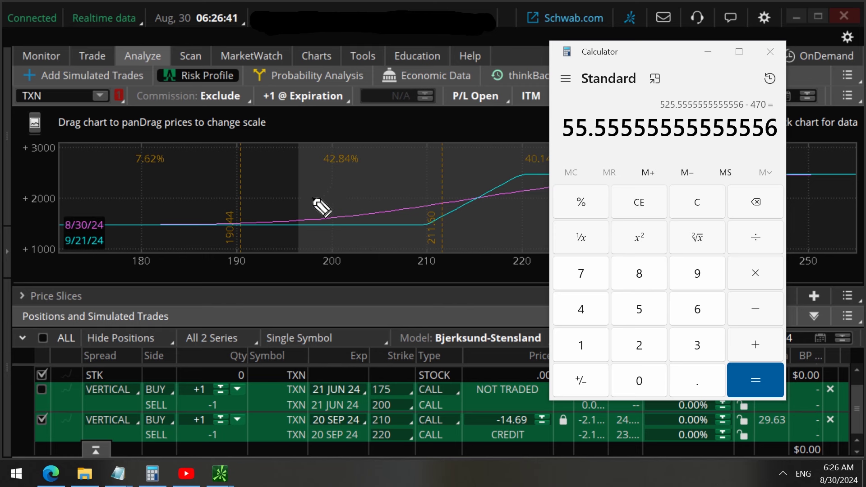
Step: Draw a stroke across the chart, clear it, and close the Calculator
{"action": "mouse_move", "coordinate": [315, 196]}
{"action": "left_mouse_down"}
{"action": "mouse_move", "coordinate": [572, 84]}
{"action": "mouse_move", "coordinate": [662, 29]}
{"action": "mouse_move", "coordinate": [672, 27]}
{"action": "mouse_move", "coordinate": [675, 71]}
{"action": "left_mouse_up"}
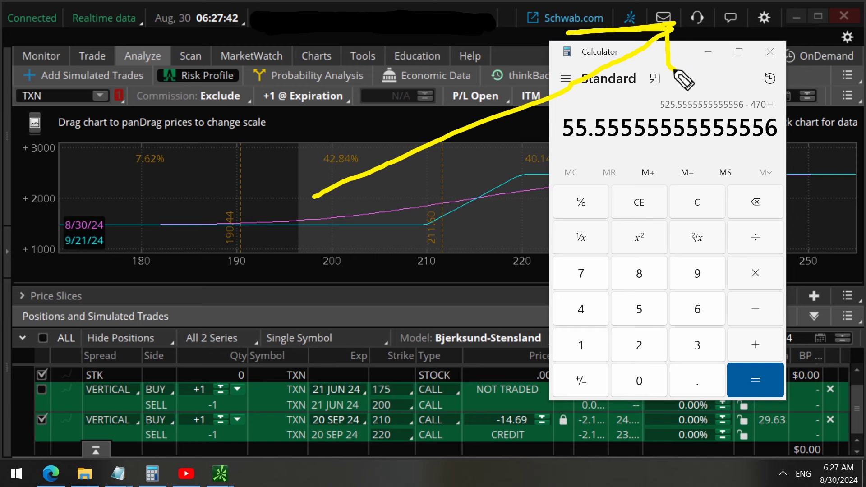
{"action": "key", "text": "Escape"}
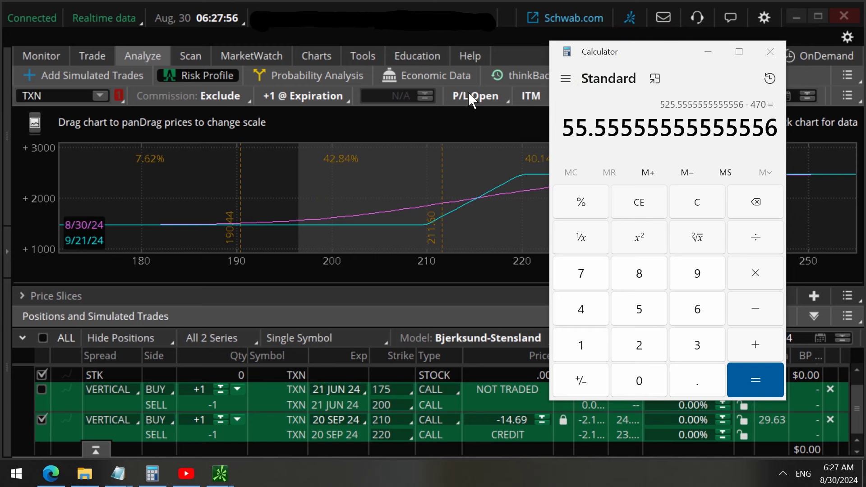
{"action": "left_click", "coordinate": [777, 53]}
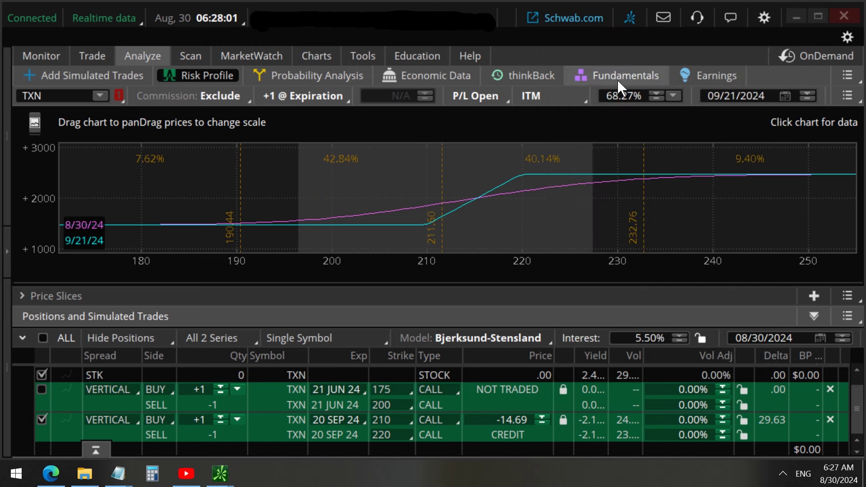
Step: Show TXN's Options Time & Sales and mark the 3,796-contract 20 JUN 25 250 C trade at 9.55
{"action": "left_click", "coordinate": [92, 56]}
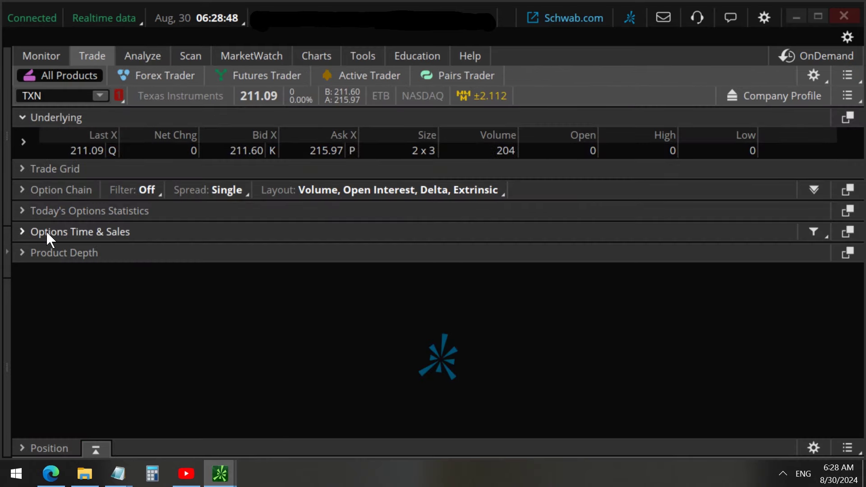
{"action": "left_click", "coordinate": [22, 231]}
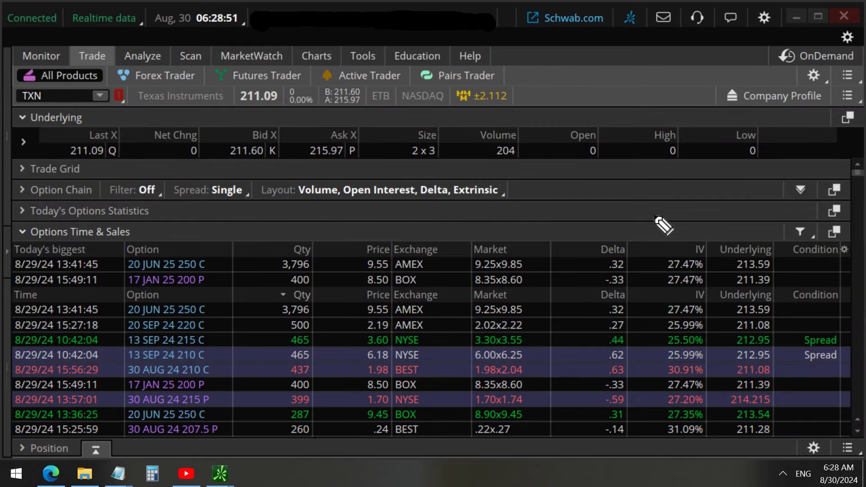
{"action": "mouse_move", "coordinate": [15, 320]}
{"action": "left_mouse_down"}
{"action": "mouse_move", "coordinate": [311, 321]}
{"action": "mouse_move", "coordinate": [332, 315]}
{"action": "mouse_move", "coordinate": [338, 300]}
{"action": "mouse_move", "coordinate": [318, 292]}
{"action": "mouse_move", "coordinate": [126, 291]}
{"action": "mouse_move", "coordinate": [123, 321]}
{"action": "left_mouse_up"}
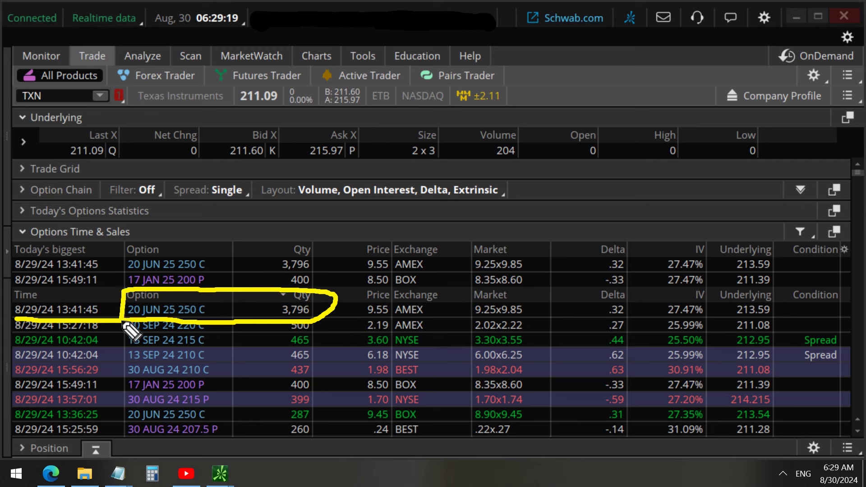
{"action": "left_click_drag", "start_coordinate": [216, 311], "coordinate": [253, 310]}
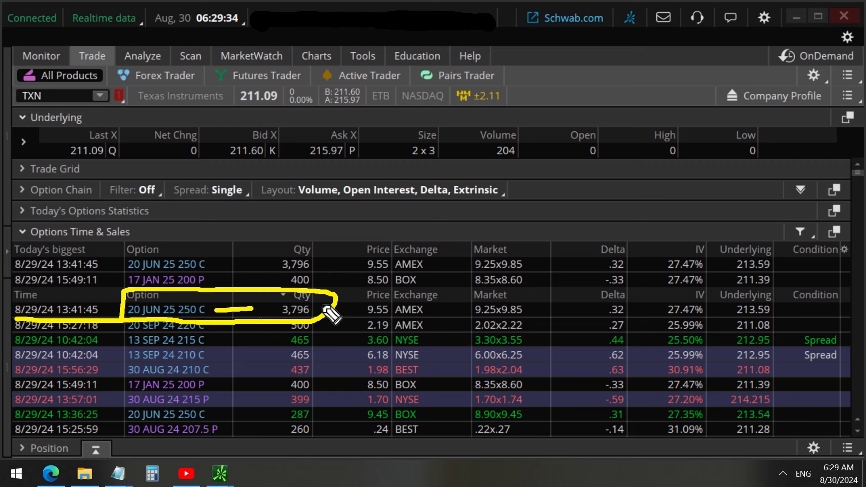
{"action": "mouse_move", "coordinate": [357, 290]}
{"action": "left_mouse_down"}
{"action": "mouse_move", "coordinate": [356, 322]}
{"action": "mouse_move", "coordinate": [389, 322]}
{"action": "mouse_move", "coordinate": [401, 299]}
{"action": "mouse_move", "coordinate": [383, 288]}
{"action": "mouse_move", "coordinate": [358, 290]}
{"action": "left_mouse_up"}
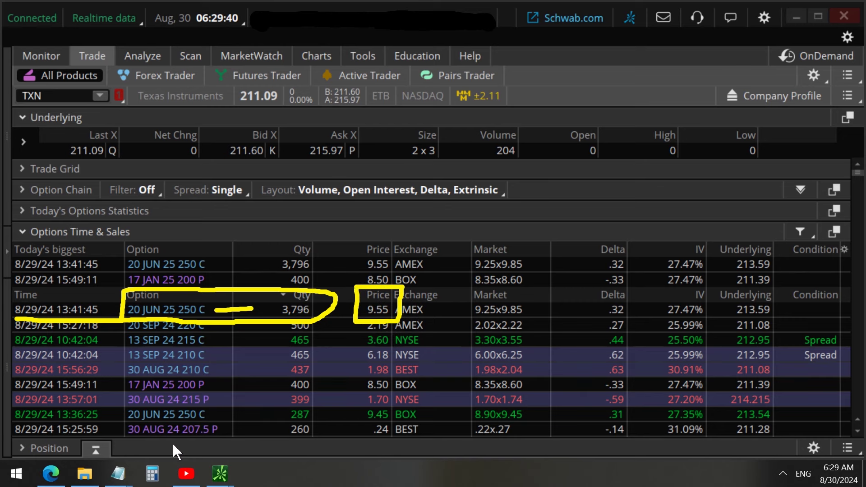
Step: In Calculator, multiply 9.55 by 100 to get 955
{"action": "left_click", "coordinate": [151, 473]}
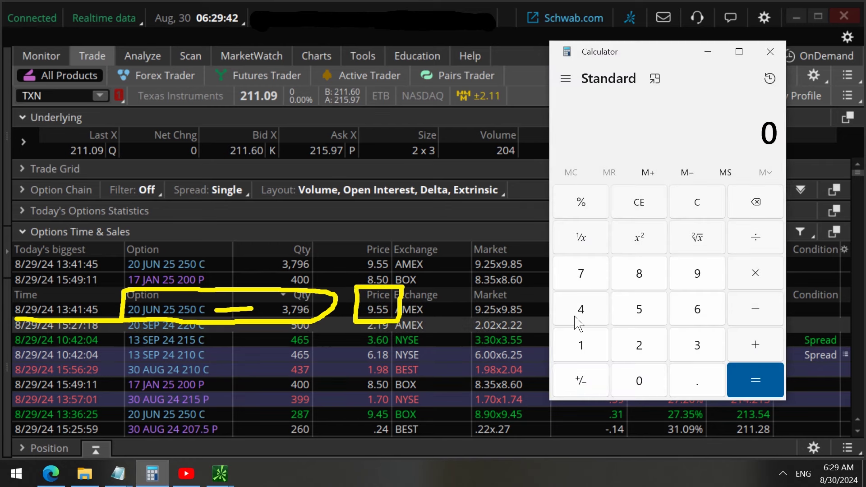
{"action": "left_click", "coordinate": [700, 276]}
{"action": "left_click", "coordinate": [690, 375]}
{"action": "left_click", "coordinate": [650, 319]}
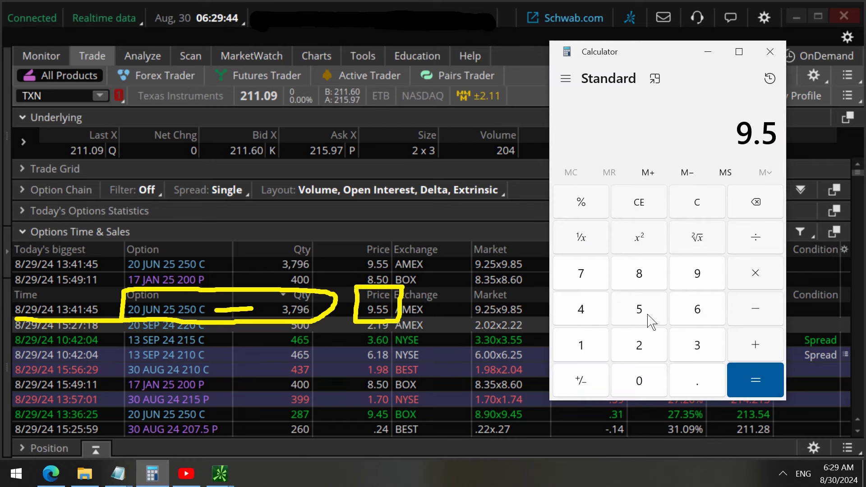
{"action": "left_click", "coordinate": [650, 321]}
{"action": "left_click", "coordinate": [757, 275]}
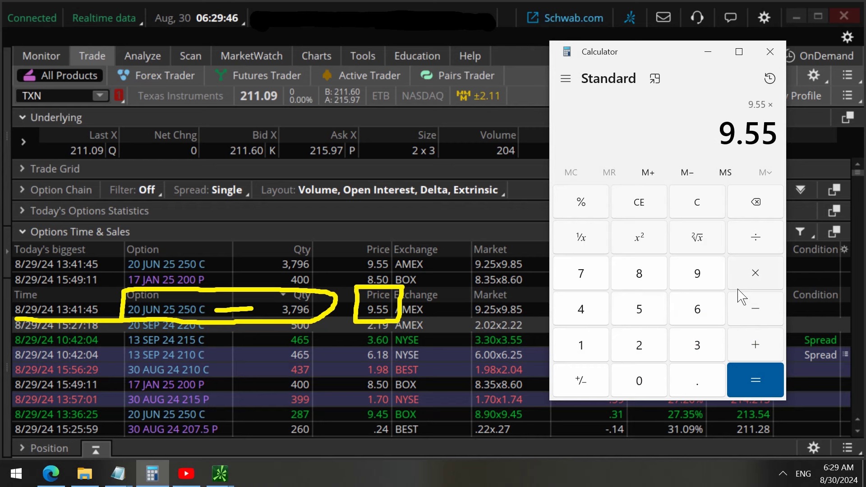
{"action": "left_click", "coordinate": [589, 348]}
{"action": "left_click", "coordinate": [645, 383]}
{"action": "left_click", "coordinate": [645, 382]}
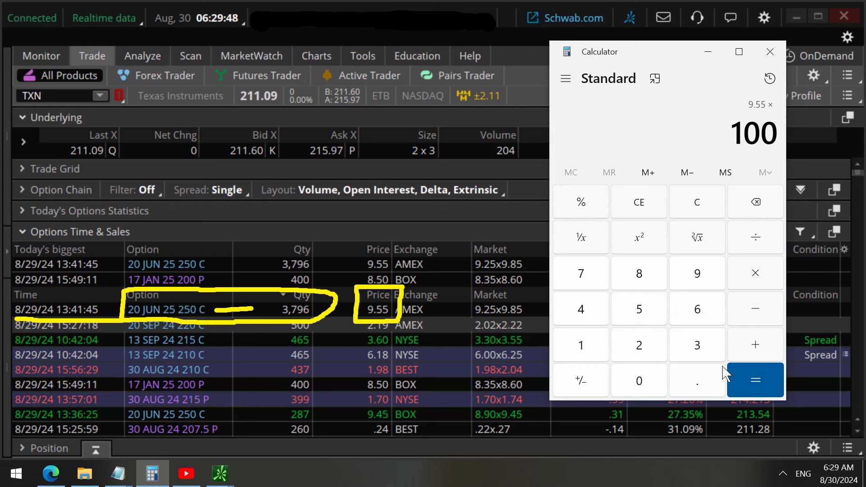
{"action": "left_click", "coordinate": [751, 377]}
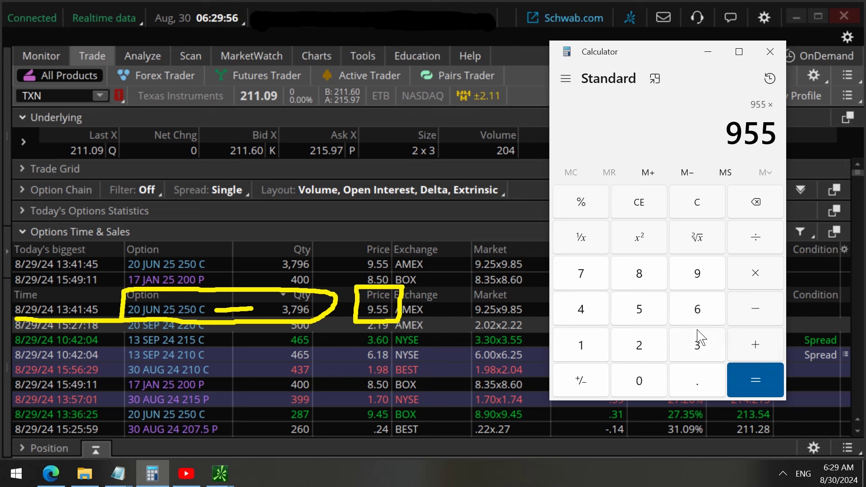
Step: Multiply 955 by 3,796 for 3,625,180, box the result, then clear annotations
{"action": "left_click", "coordinate": [697, 346]}
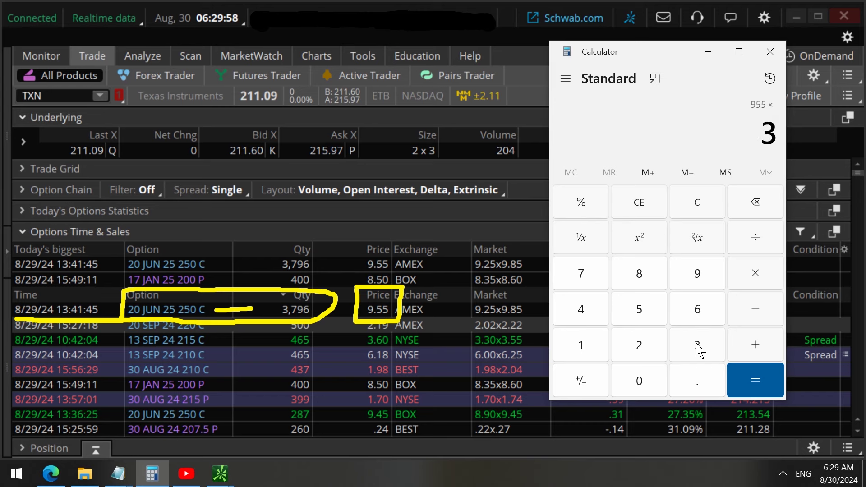
{"action": "left_click", "coordinate": [584, 276]}
{"action": "left_click", "coordinate": [696, 285]}
{"action": "left_click", "coordinate": [697, 309]}
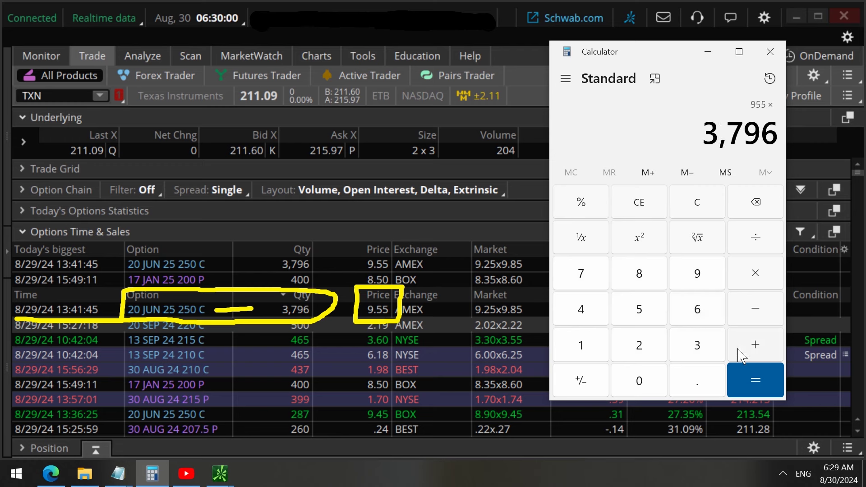
{"action": "left_click", "coordinate": [753, 377]}
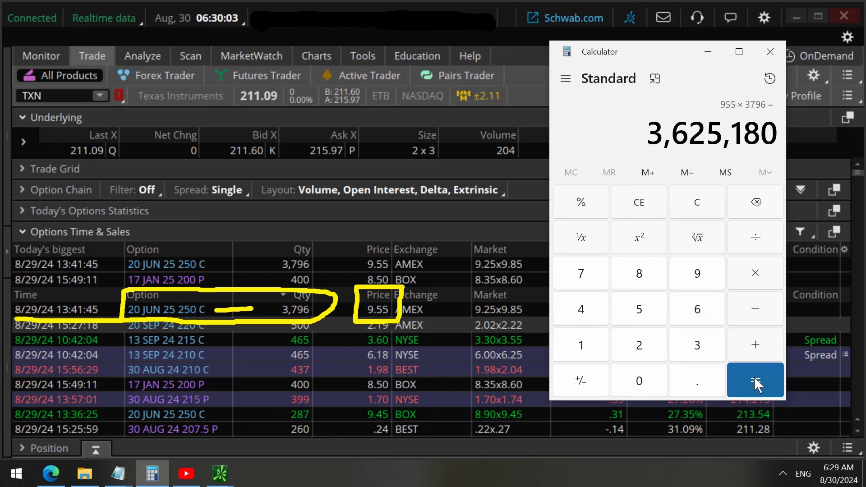
{"action": "left_click", "coordinate": [631, 109]}
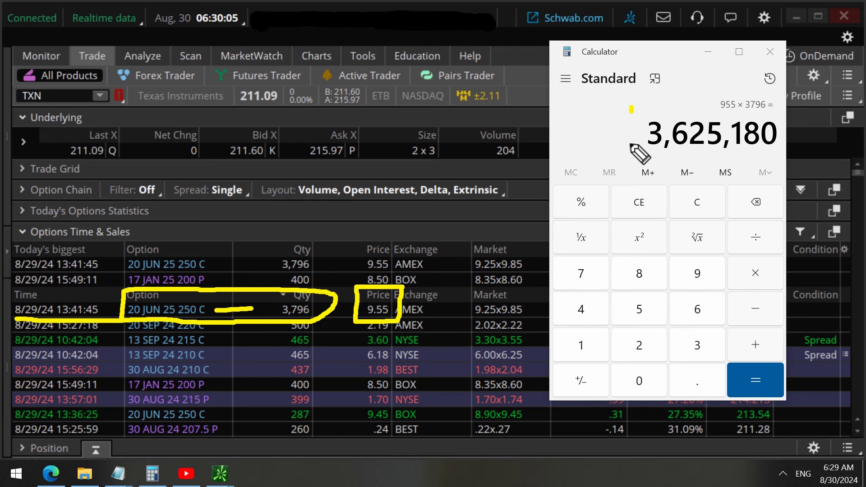
{"action": "mouse_move", "coordinate": [631, 144]}
{"action": "left_mouse_down"}
{"action": "mouse_move", "coordinate": [812, 171]}
{"action": "mouse_move", "coordinate": [641, 111]}
{"action": "left_mouse_up"}
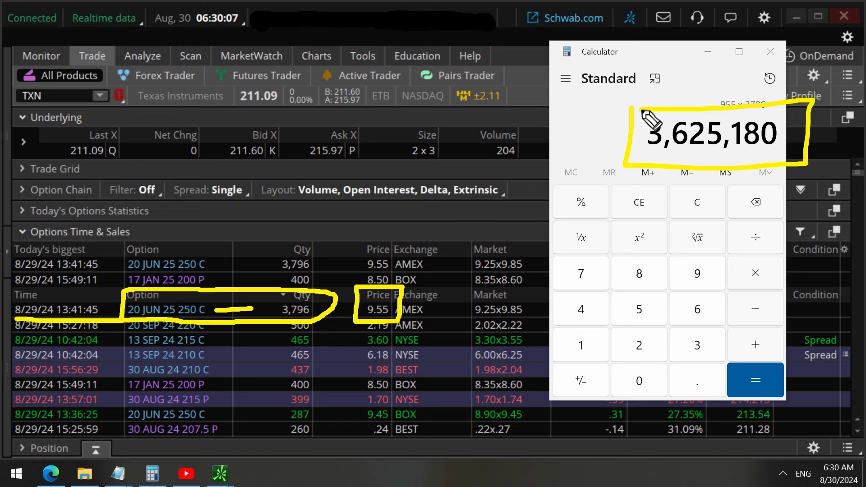
{"action": "key", "text": "ctrl+z"}
{"action": "key", "text": "ctrl+z"}
{"action": "key", "text": "ctrl+z"}
{"action": "key", "text": "ctrl+z"}
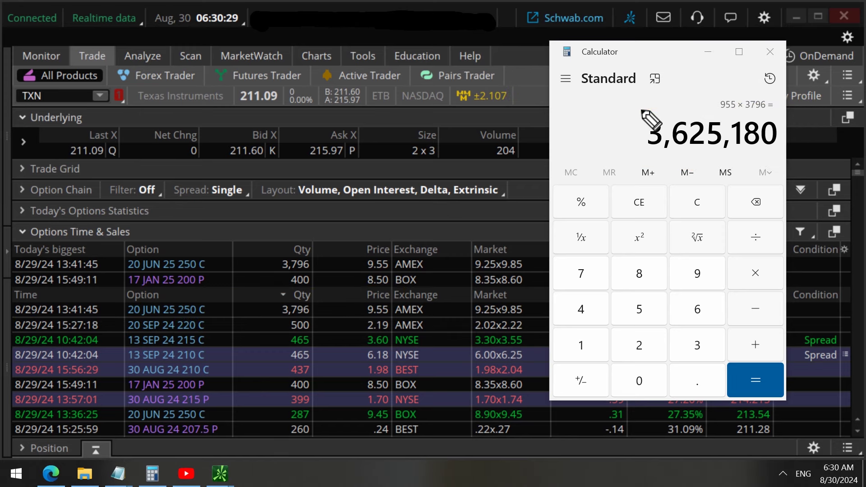
Step: Close Calculator and expand the TXN chain's 20 JUN 25 expiration down to the 250 strike
{"action": "left_click", "coordinate": [770, 53]}
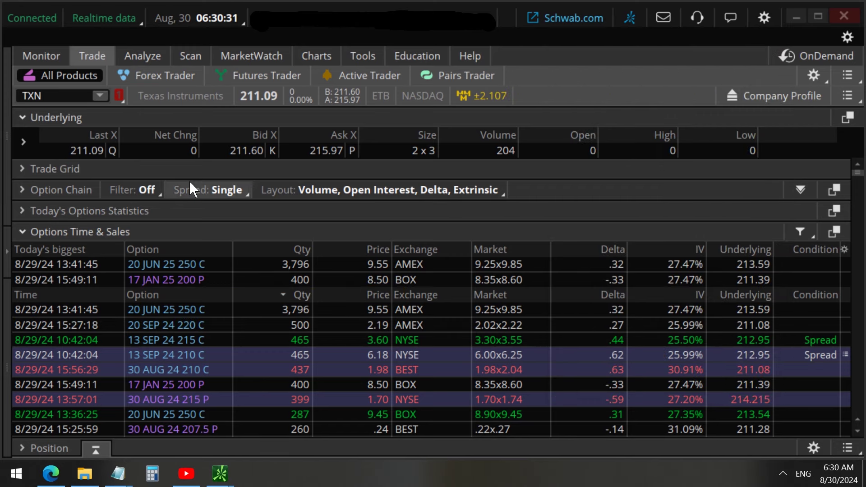
{"action": "left_click", "coordinate": [64, 188]}
{"action": "scroll", "coordinate": [101, 311], "scroll_direction": "down", "scroll_amount": 10}
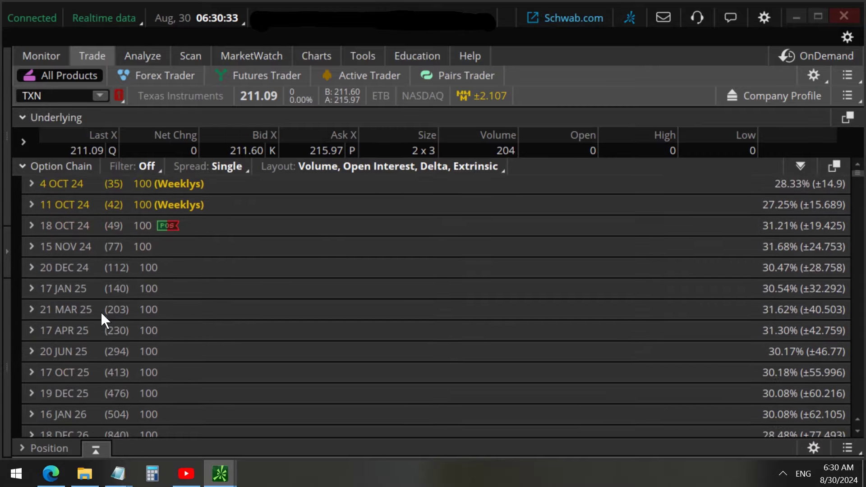
{"action": "left_click", "coordinate": [68, 311]}
{"action": "scroll", "coordinate": [148, 355], "scroll_direction": "down", "scroll_amount": 5}
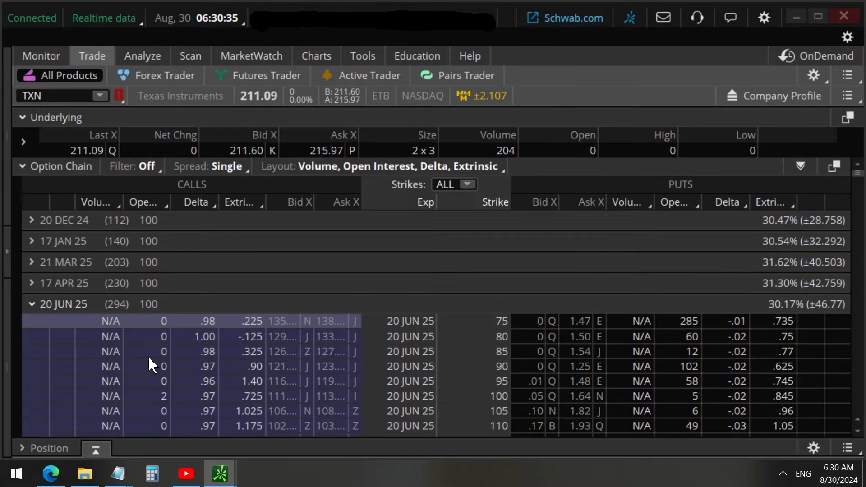
{"action": "scroll", "coordinate": [148, 356], "scroll_direction": "down", "scroll_amount": 7}
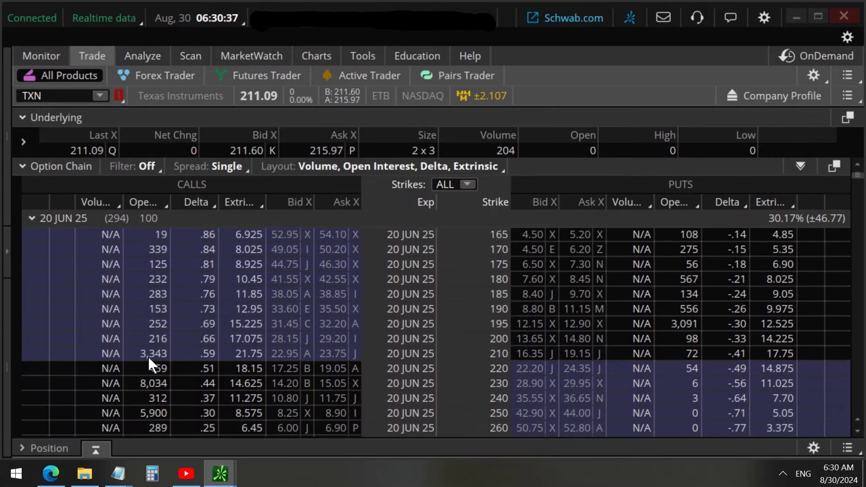
{"action": "scroll", "coordinate": [148, 356], "scroll_direction": "down", "scroll_amount": 3}
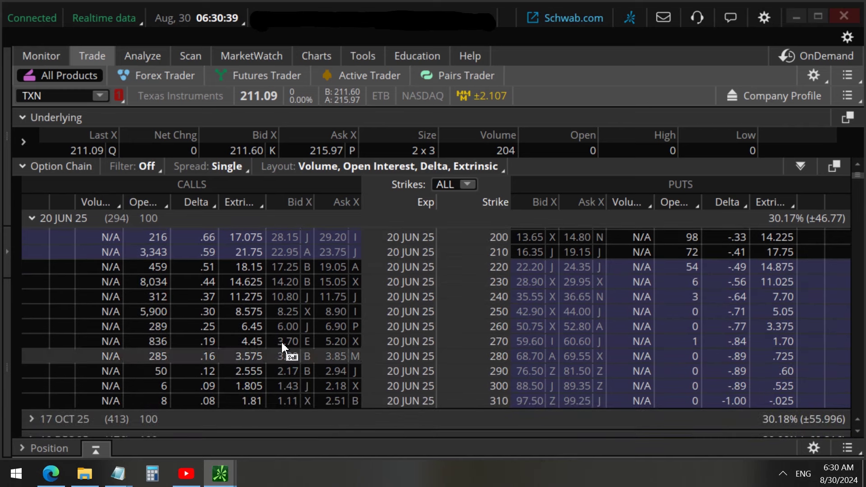
Step: Underline the 250 strike row and open interest column, then open thinkBack for August 28, 2024
{"action": "mouse_move", "coordinate": [511, 319]}
{"action": "left_mouse_down"}
{"action": "mouse_move", "coordinate": [130, 323]}
{"action": "mouse_move", "coordinate": [136, 302]}
{"action": "mouse_move", "coordinate": [182, 316]}
{"action": "mouse_move", "coordinate": [179, 326]}
{"action": "left_mouse_up"}
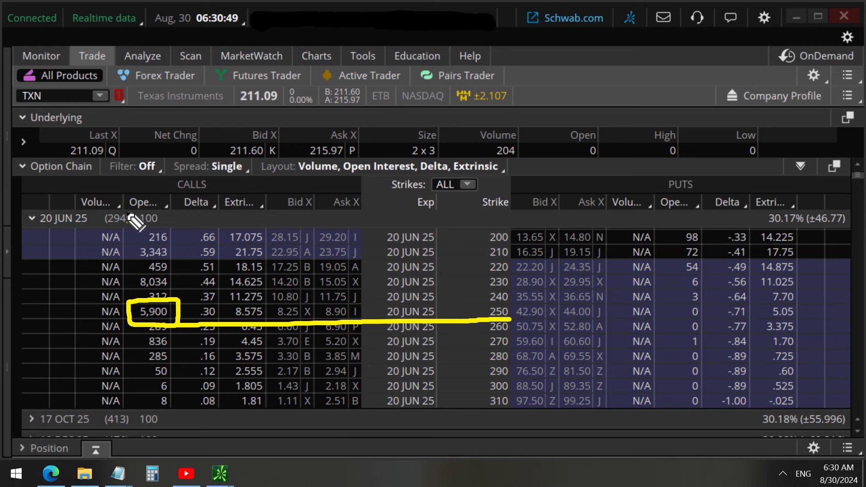
{"action": "left_click_drag", "start_coordinate": [125, 211], "coordinate": [176, 216]}
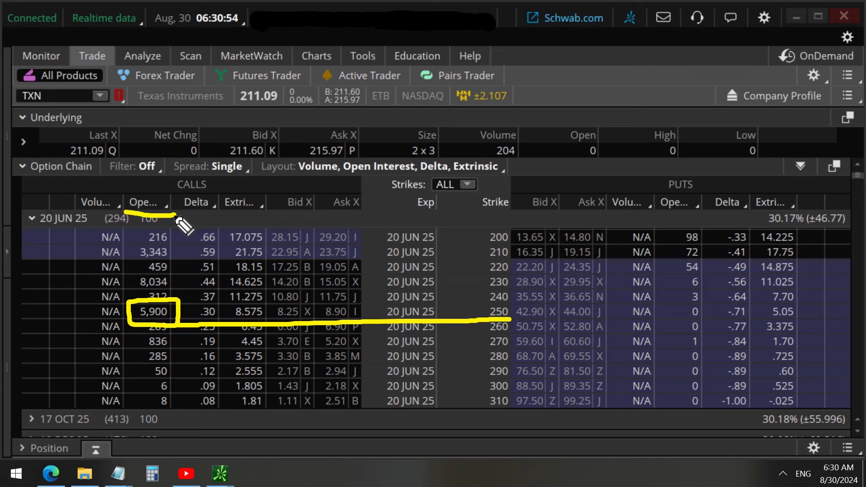
{"action": "left_click", "coordinate": [144, 55]}
{"action": "left_click", "coordinate": [508, 76]}
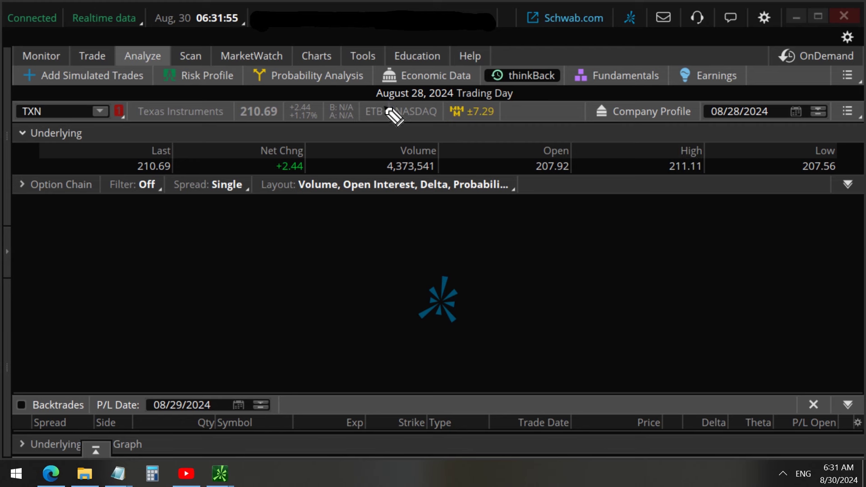
Step: Expand thinkBack's 20 JUN 25 option chain for August 28, 2024 down to the 250 strike
{"action": "left_click_drag", "start_coordinate": [359, 105], "coordinate": [528, 103]}
{"action": "left_click", "coordinate": [59, 185]}
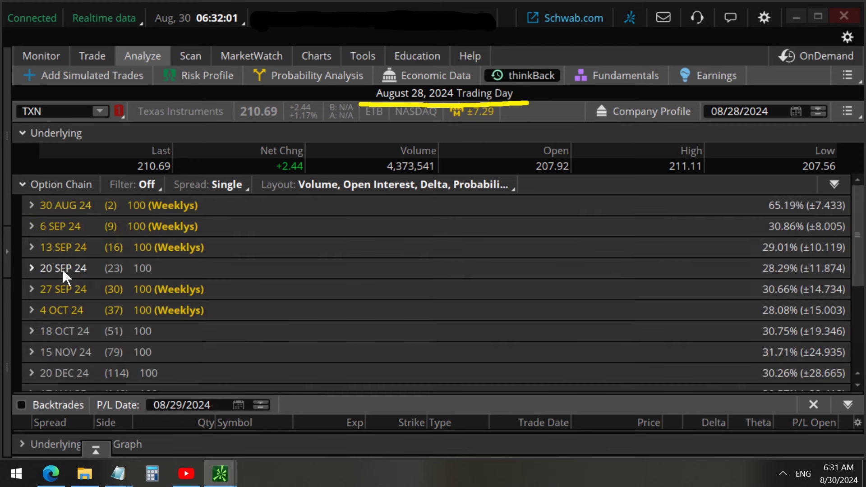
{"action": "scroll", "coordinate": [64, 269], "scroll_direction": "down", "scroll_amount": 5}
{"action": "scroll", "coordinate": [74, 291], "scroll_direction": "down", "scroll_amount": 1}
{"action": "left_click", "coordinate": [76, 305]}
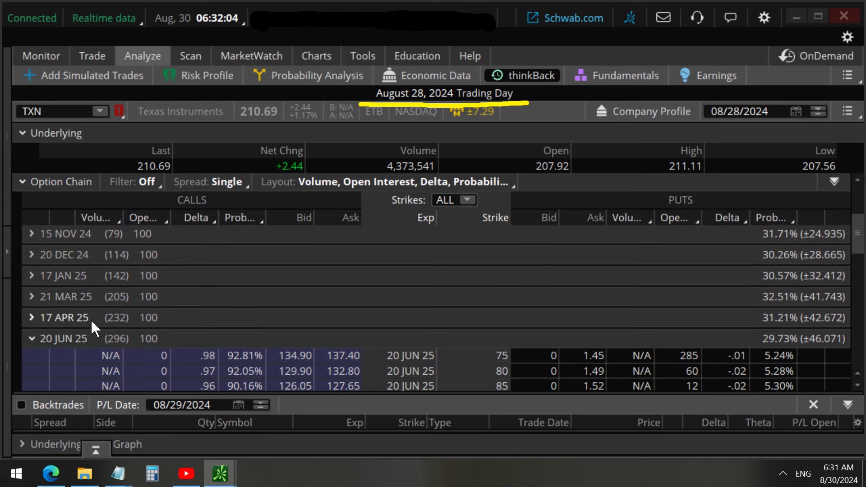
{"action": "scroll", "coordinate": [136, 334], "scroll_direction": "down", "scroll_amount": 5}
{"action": "scroll", "coordinate": [166, 346], "scroll_direction": "down", "scroll_amount": 6}
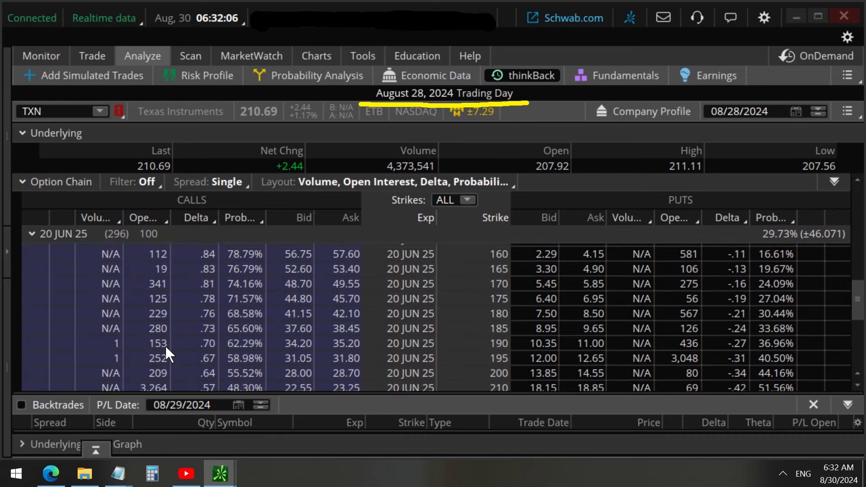
{"action": "scroll", "coordinate": [165, 345], "scroll_direction": "down", "scroll_amount": 2}
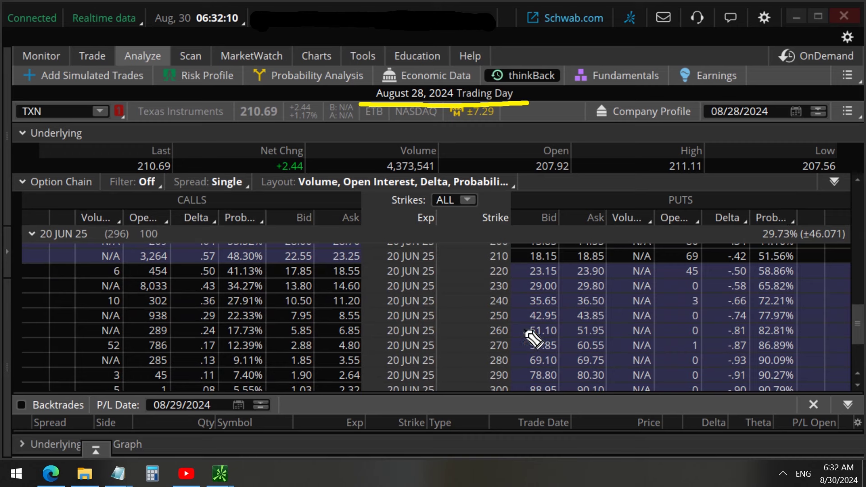
Step: Underline the 250 call row and its 938 open interest, then clear the annotations
{"action": "mouse_move", "coordinate": [526, 329]}
{"action": "left_mouse_down"}
{"action": "mouse_move", "coordinate": [143, 329]}
{"action": "mouse_move", "coordinate": [133, 307]}
{"action": "mouse_move", "coordinate": [177, 304]}
{"action": "mouse_move", "coordinate": [177, 328]}
{"action": "left_mouse_up"}
{"action": "left_click_drag", "start_coordinate": [118, 226], "coordinate": [183, 229]}
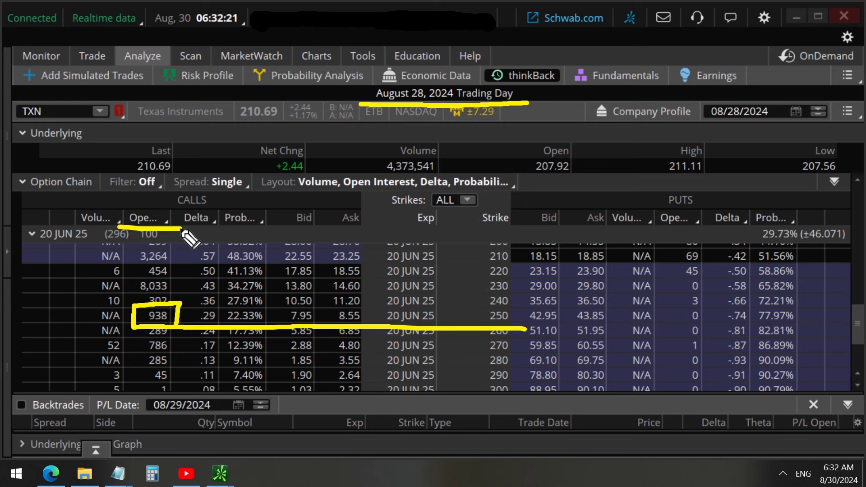
{"action": "key", "text": "ctrl+z"}
{"action": "key", "text": "ctrl+z"}
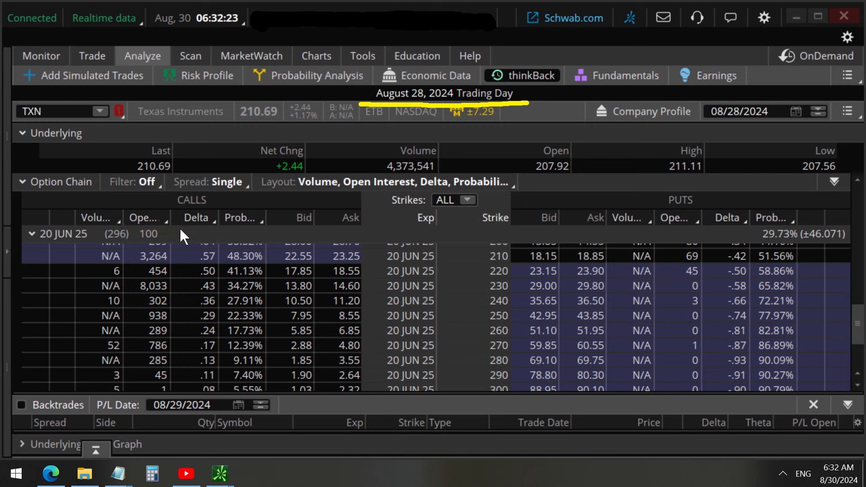
{"action": "key", "text": "ctrl+z"}
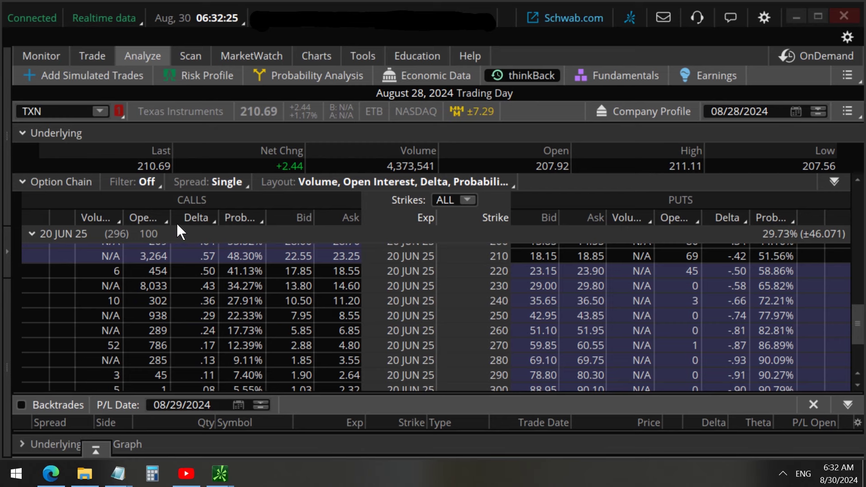
Step: Draft a buy order for the 20 JUN 25 250 call (5,900 open interest) at a 9.5 limit
{"action": "left_click", "coordinate": [96, 56]}
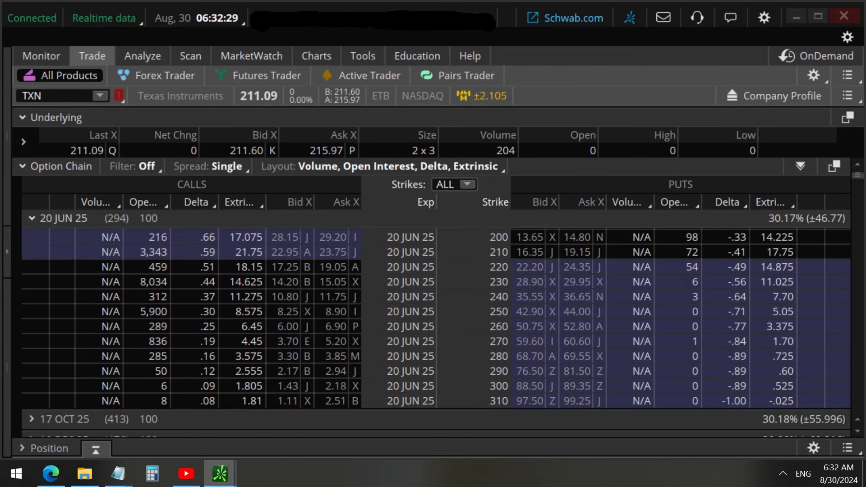
{"action": "mouse_move", "coordinate": [121, 318]}
{"action": "left_mouse_down"}
{"action": "mouse_move", "coordinate": [186, 303]}
{"action": "mouse_move", "coordinate": [141, 324]}
{"action": "mouse_move", "coordinate": [523, 321]}
{"action": "left_mouse_up"}
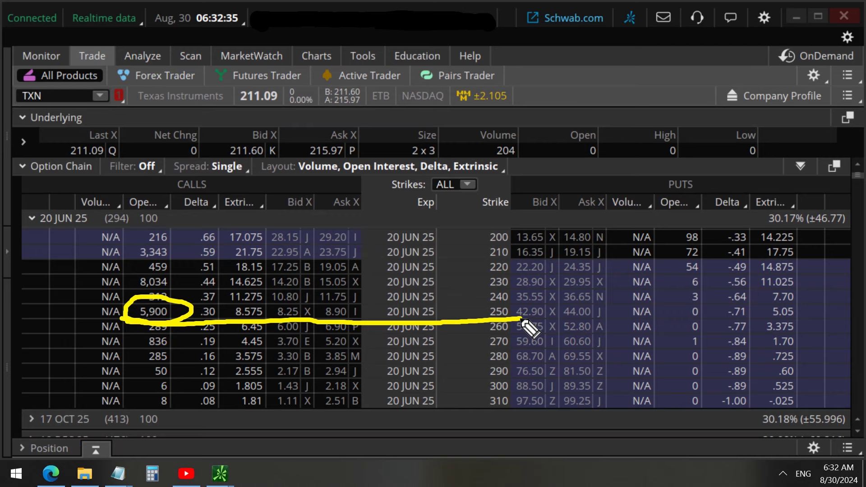
{"action": "left_click", "coordinate": [339, 311]}
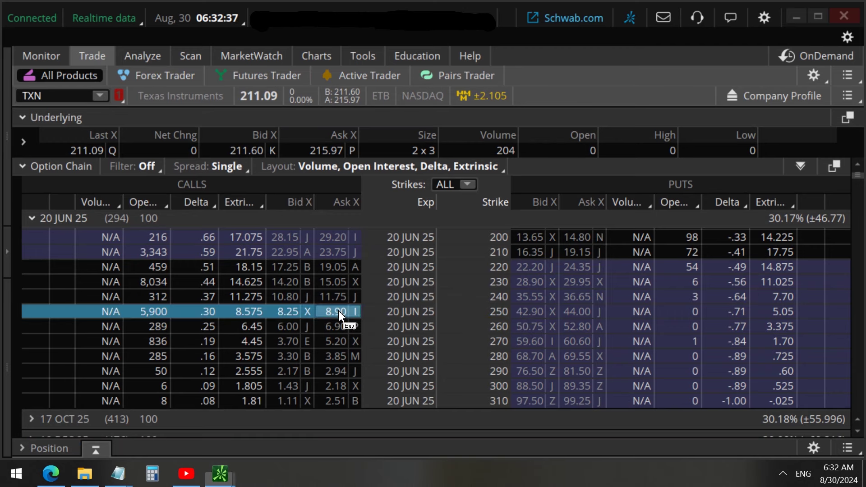
{"action": "left_click", "coordinate": [548, 250]}
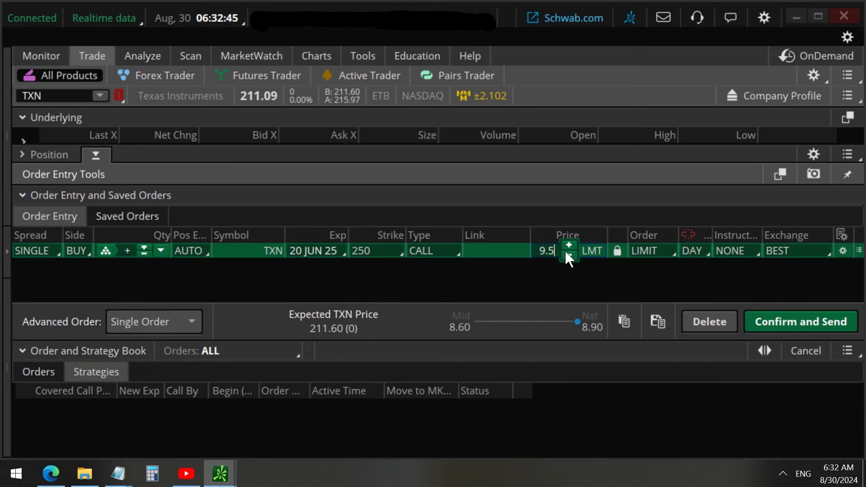
{"action": "left_click", "coordinate": [859, 252]}
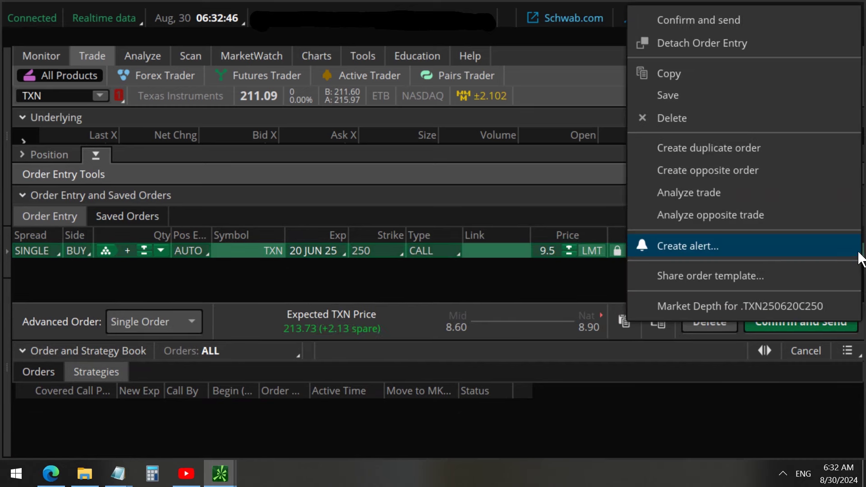
Step: Simulate the 250 call buy and plot its risk profile with the September vertical excluded
{"action": "left_click", "coordinate": [716, 192]}
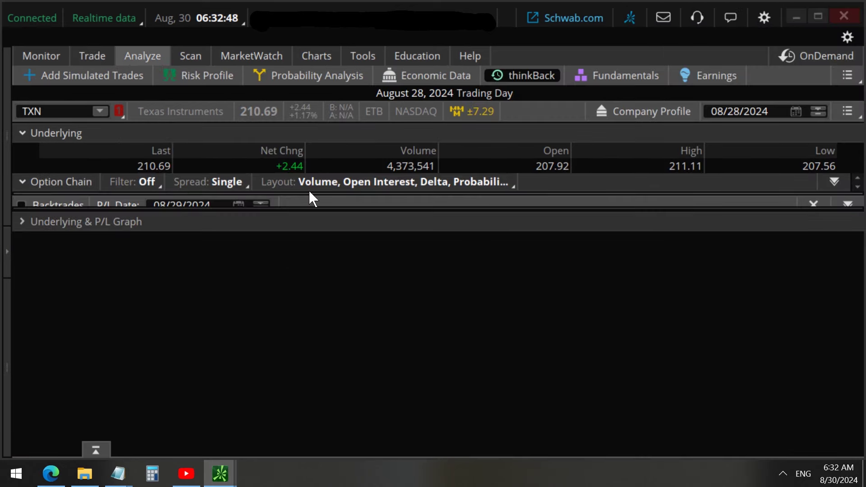
{"action": "left_click", "coordinate": [201, 79]}
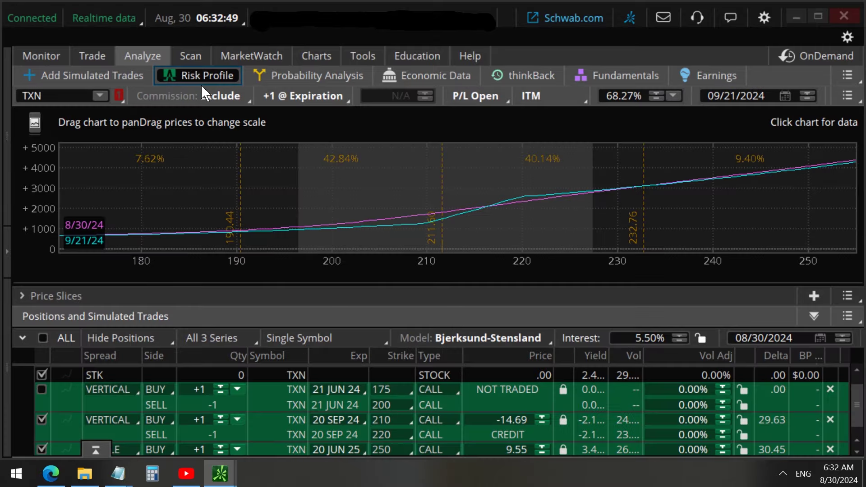
{"action": "left_click", "coordinate": [43, 419]}
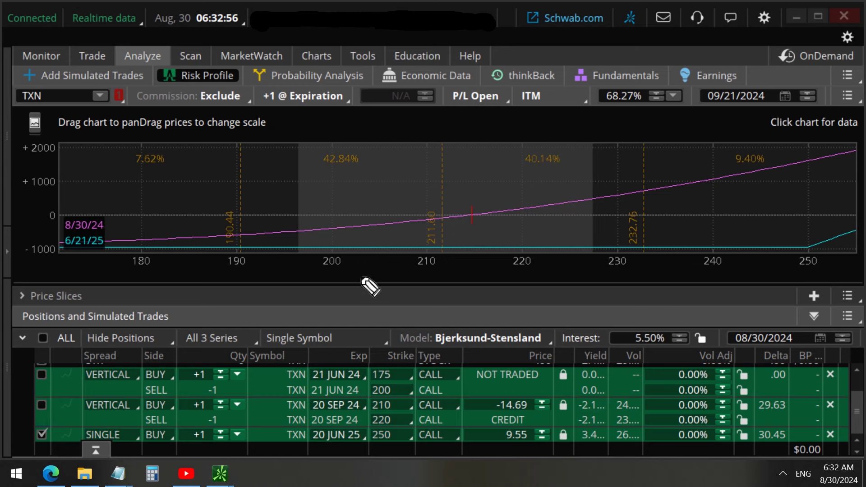
{"action": "mouse_move", "coordinate": [385, 263]}
{"action": "left_mouse_down"}
{"action": "mouse_move", "coordinate": [352, 277]}
{"action": "mouse_move", "coordinate": [378, 286]}
{"action": "mouse_move", "coordinate": [553, 273]}
{"action": "mouse_move", "coordinate": [575, 283]}
{"action": "mouse_move", "coordinate": [563, 286]}
{"action": "left_mouse_up"}
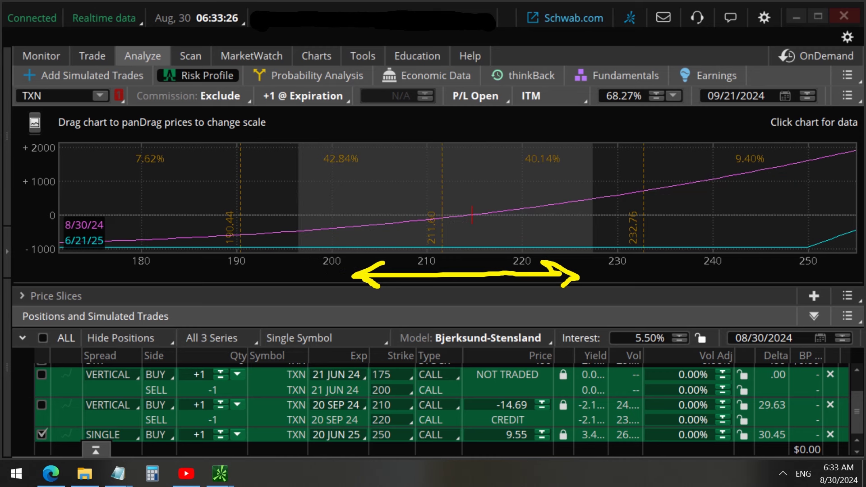
Step: Check the 250 call's 30.45 delta in the Price Slices table
{"action": "left_click", "coordinate": [54, 297]}
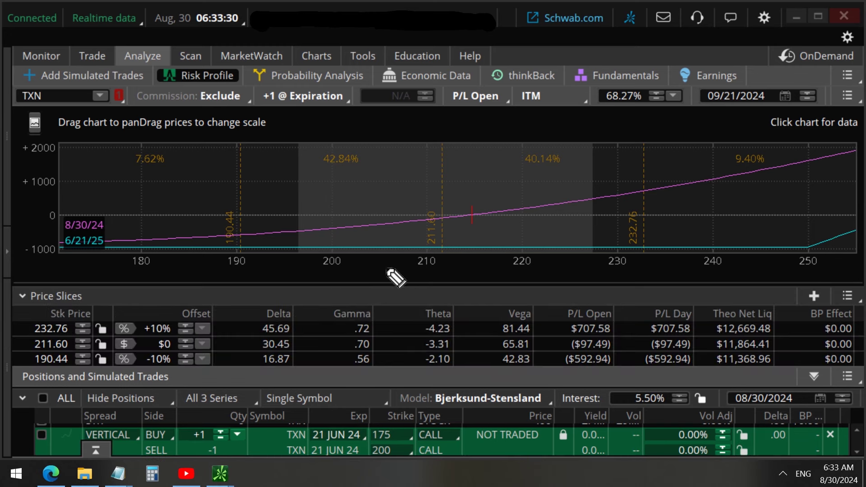
{"action": "left_click_drag", "start_coordinate": [265, 321], "coordinate": [318, 320]}
{"action": "left_click_drag", "start_coordinate": [248, 349], "coordinate": [310, 355]}
{"action": "left_click", "coordinate": [65, 299]}
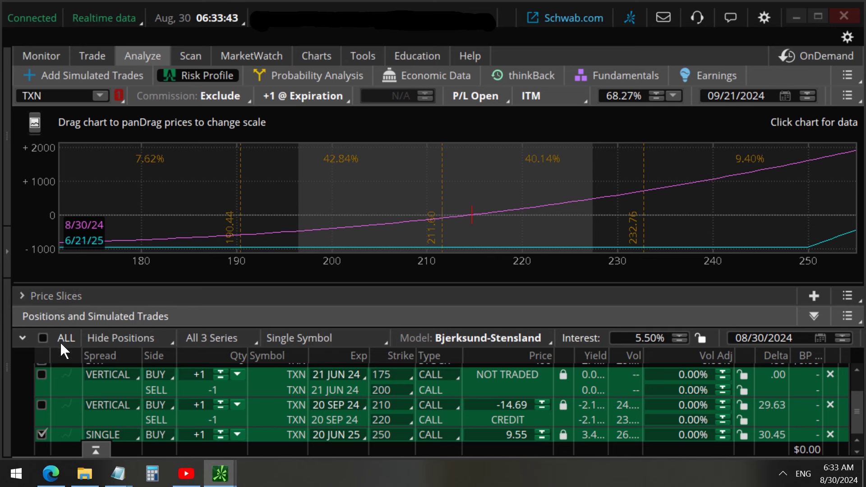
Step: Exclude the 250 call from the risk profile, leaving the 20 SEP 24 210/220 call legs
{"action": "left_click", "coordinate": [42, 434]}
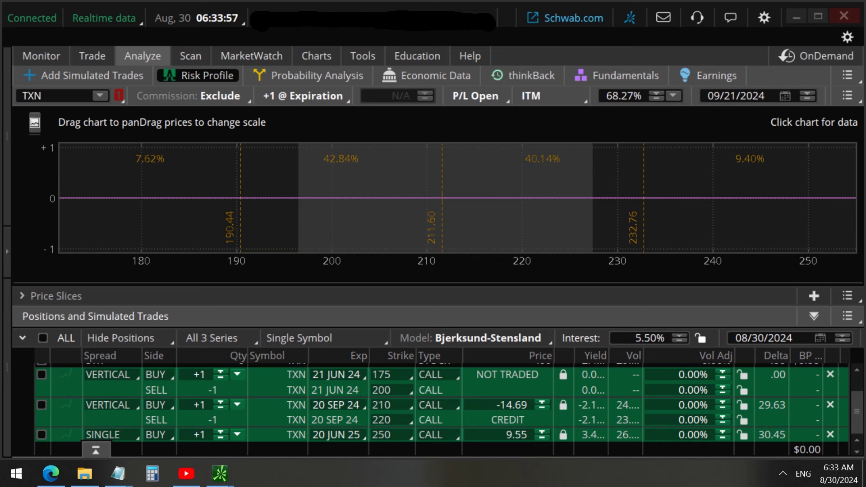
{"action": "left_click_drag", "start_coordinate": [255, 411], "coordinate": [450, 400]}
{"action": "left_click_drag", "start_coordinate": [229, 421], "coordinate": [453, 418]}
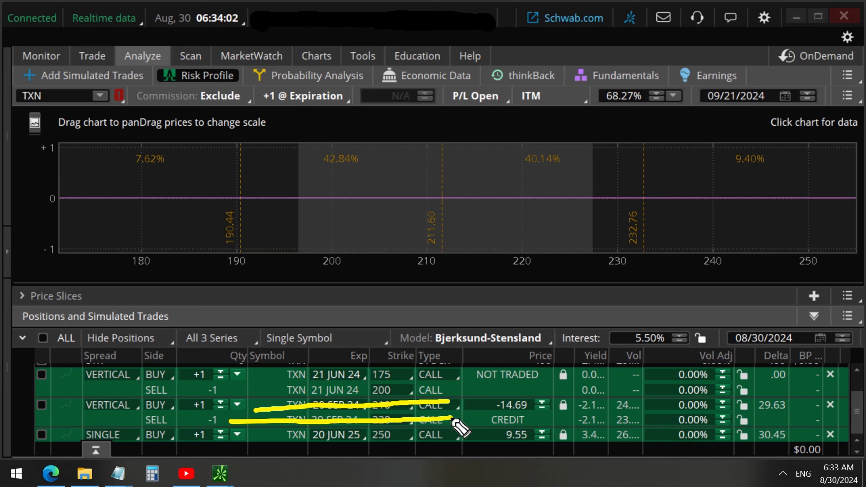
Step: Show the option chain above the 250 call order and collapse the 20 JUN 25 series
{"action": "left_click", "coordinate": [93, 58]}
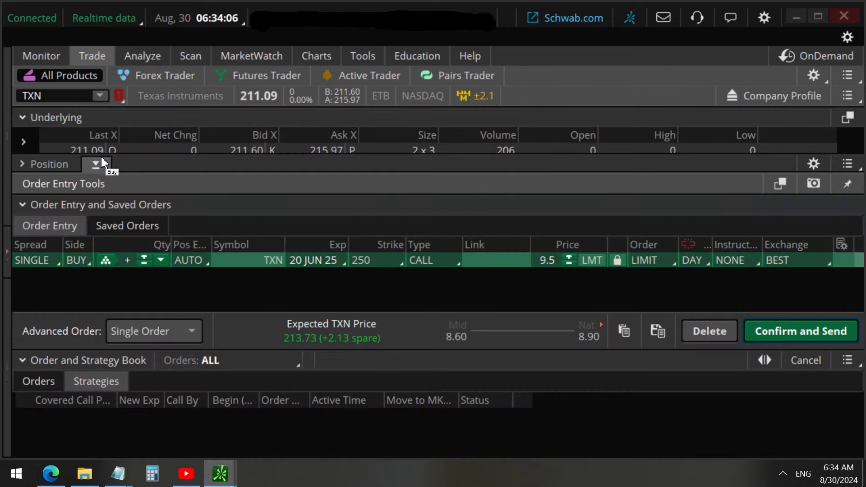
{"action": "left_click", "coordinate": [100, 162]}
{"action": "left_click", "coordinate": [62, 217]}
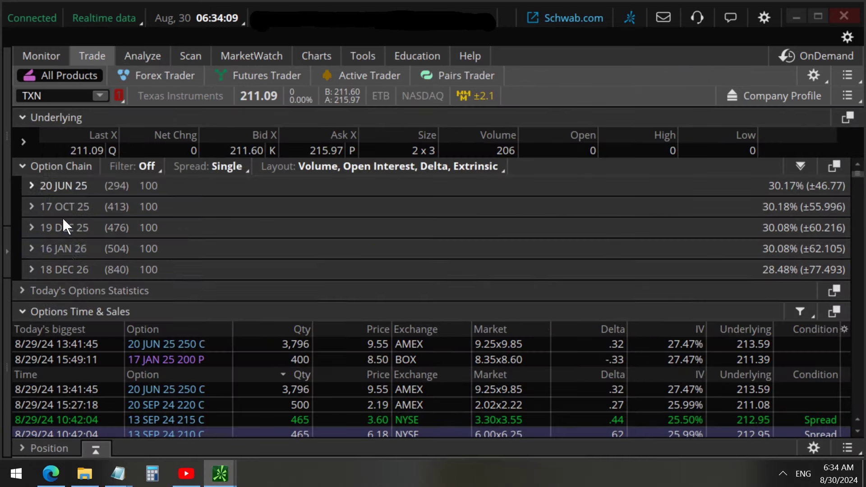
{"action": "scroll", "coordinate": [67, 256], "scroll_direction": "up", "scroll_amount": 3}
{"action": "scroll", "coordinate": [66, 257], "scroll_direction": "up", "scroll_amount": 5}
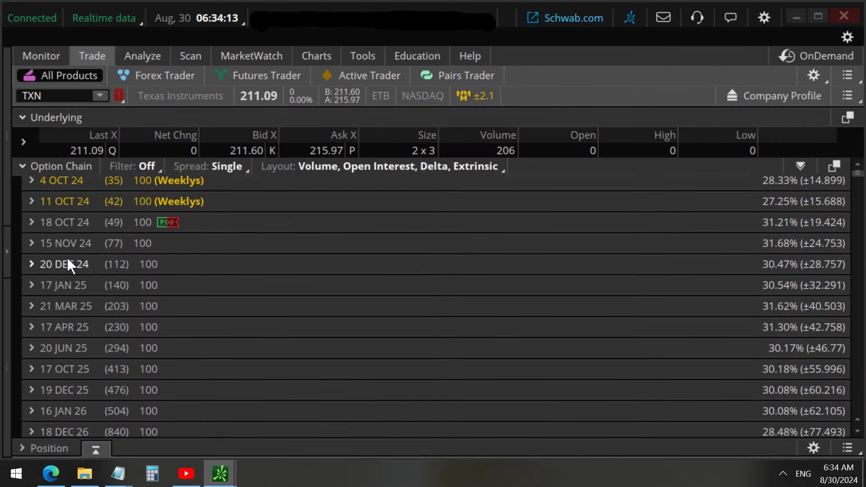
{"action": "left_click_drag", "start_coordinate": [834, 166], "coordinate": [85, 232]}
{"action": "left_click_drag", "start_coordinate": [19, 231], "coordinate": [255, 228]}
{"action": "mouse_move", "coordinate": [48, 230]}
{"action": "left_mouse_down"}
{"action": "mouse_move", "coordinate": [38, 293]}
{"action": "mouse_move", "coordinate": [22, 302]}
{"action": "mouse_move", "coordinate": [52, 302]}
{"action": "mouse_move", "coordinate": [68, 286]}
{"action": "left_mouse_up"}
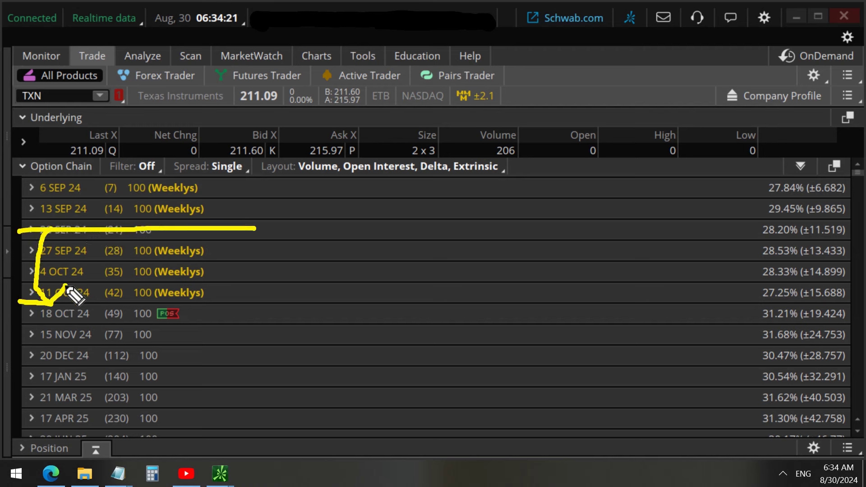
{"action": "left_click_drag", "start_coordinate": [35, 324], "coordinate": [233, 323]}
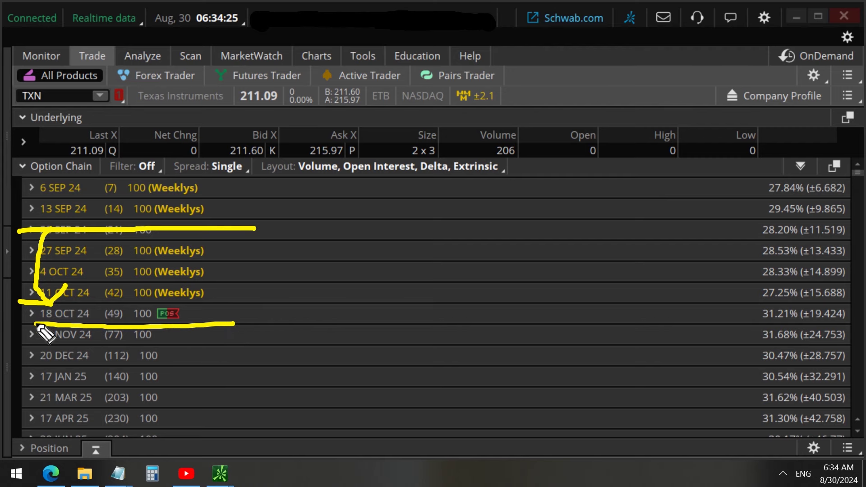
Step: List the 18 OCT 24 strikes and review the 220 and 230 call positions
{"action": "left_click", "coordinate": [68, 316]}
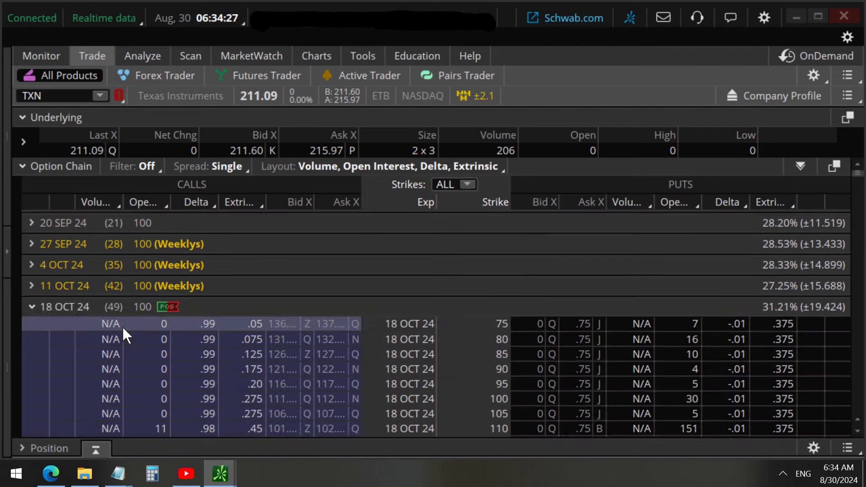
{"action": "scroll", "coordinate": [122, 326], "scroll_direction": "down", "scroll_amount": 5}
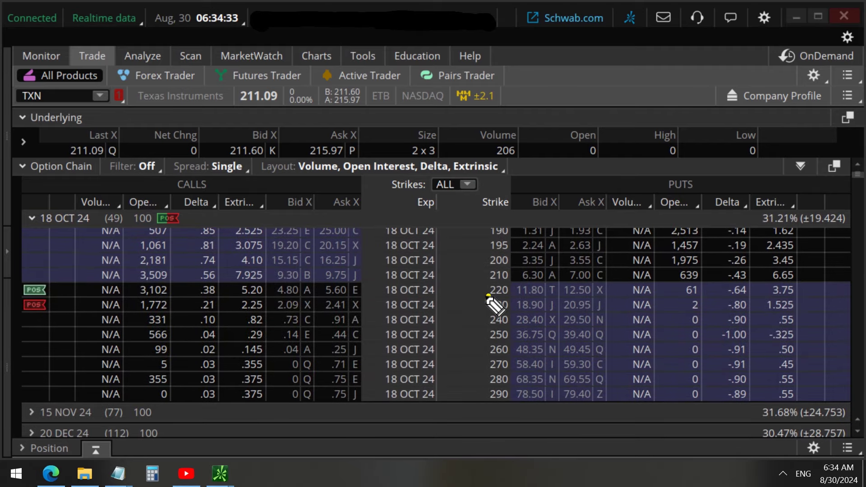
{"action": "mouse_move", "coordinate": [491, 296]}
{"action": "left_mouse_down"}
{"action": "mouse_move", "coordinate": [18, 300]}
{"action": "mouse_move", "coordinate": [21, 277]}
{"action": "mouse_move", "coordinate": [55, 299]}
{"action": "left_mouse_up"}
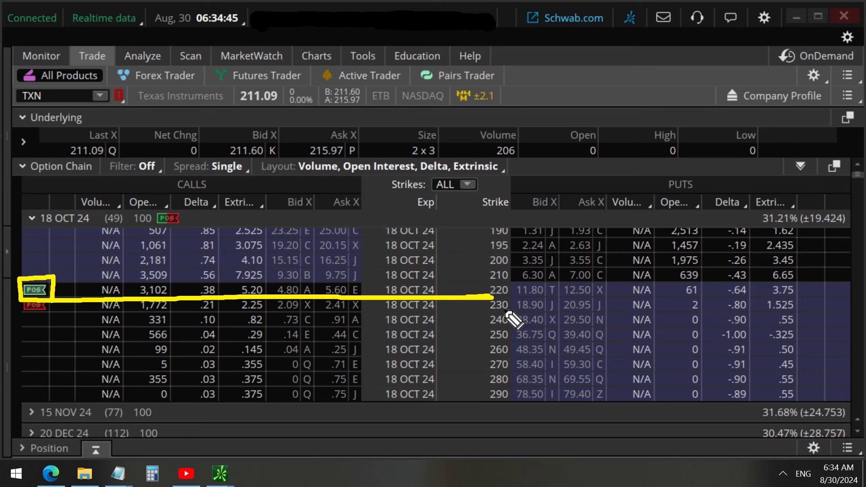
{"action": "mouse_move", "coordinate": [506, 311]}
{"action": "left_mouse_down"}
{"action": "mouse_move", "coordinate": [15, 316]}
{"action": "mouse_move", "coordinate": [53, 309]}
{"action": "mouse_move", "coordinate": [49, 317]}
{"action": "left_mouse_up"}
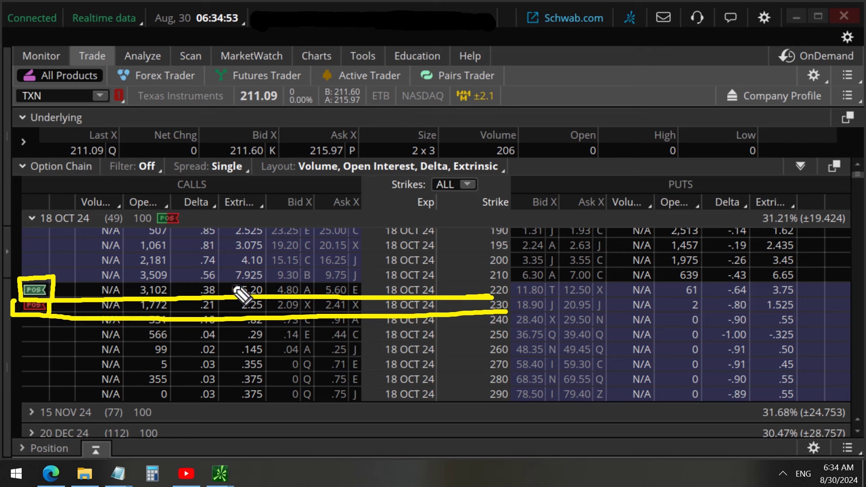
{"action": "key", "text": "ctrl+z"}
{"action": "key", "text": "ctrl+z"}
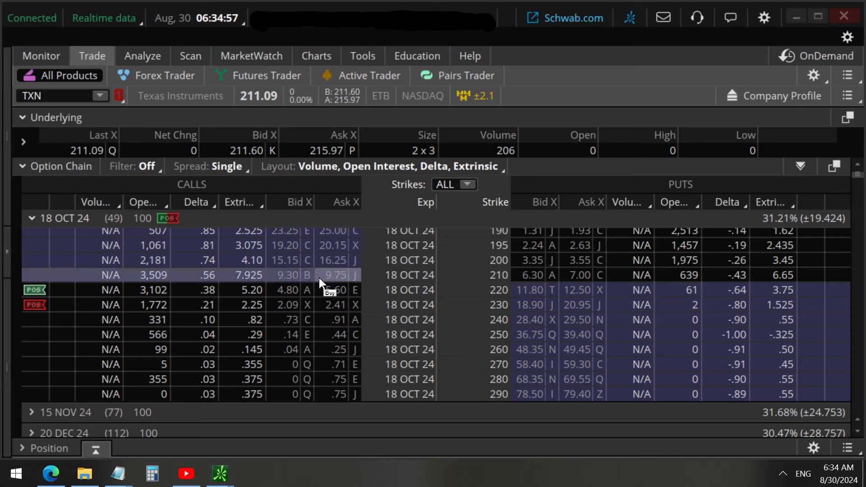
Step: Build an 18 OCT 24 vertical buying the 220 call and selling the 230 call, then analyze it
{"action": "left_click", "coordinate": [331, 290]}
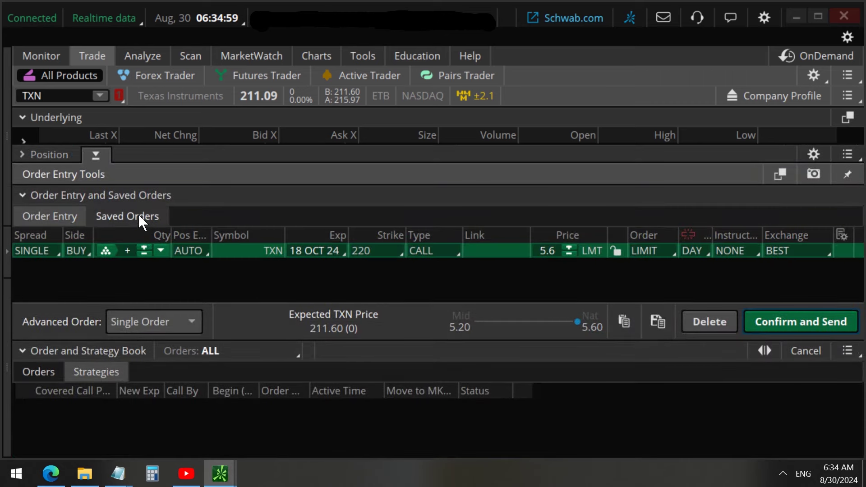
{"action": "left_click", "coordinate": [96, 155]}
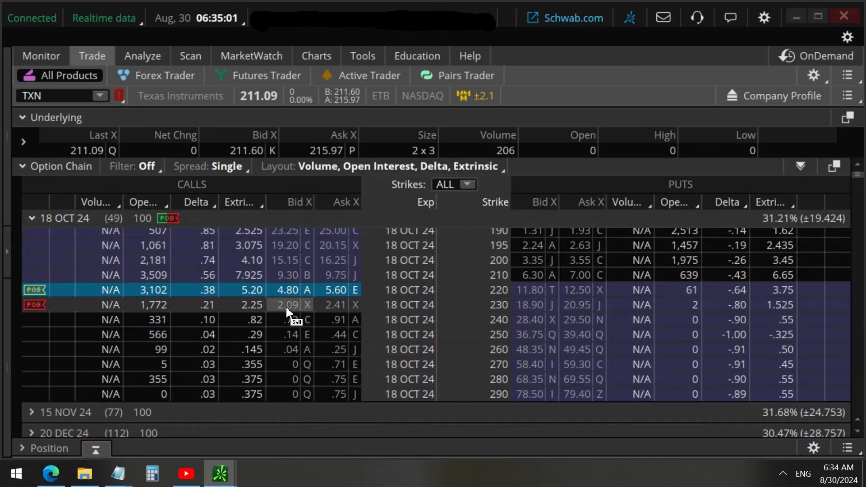
{"action": "left_click", "coordinate": [286, 305]}
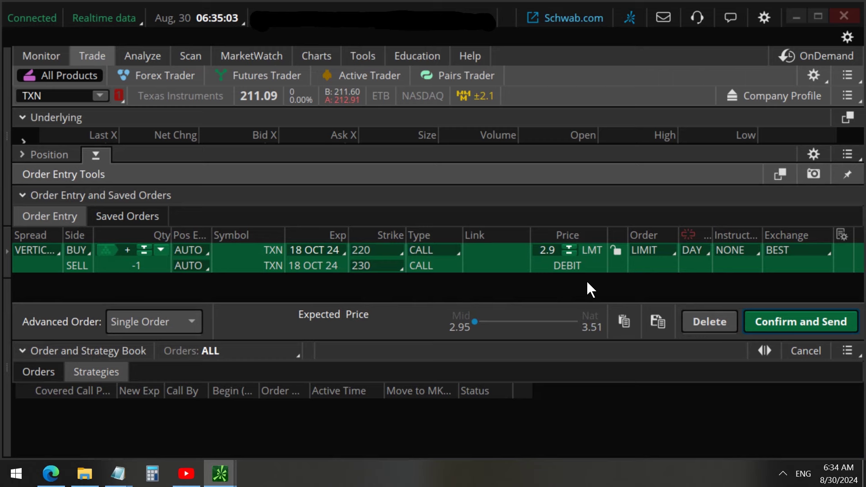
{"action": "left_click", "coordinate": [861, 257]}
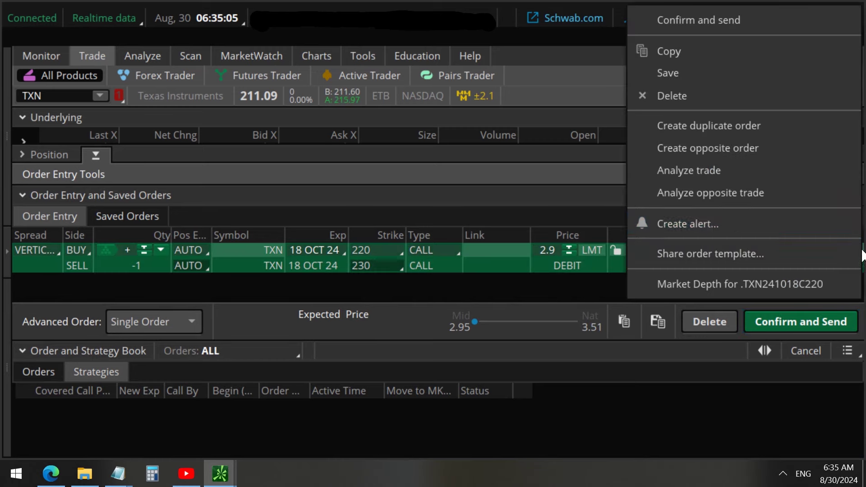
{"action": "left_click", "coordinate": [741, 172]}
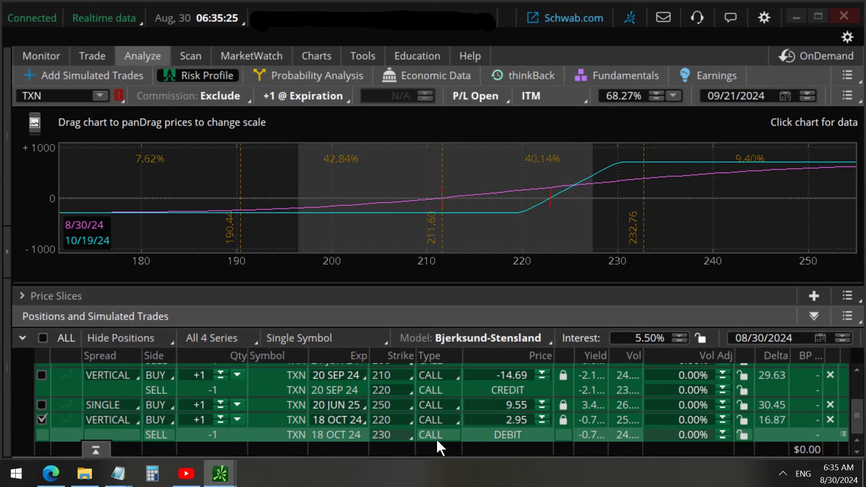
Step: Open Calculator and subtract 1,892 from 295, getting -1,597
{"action": "left_click", "coordinate": [152, 477]}
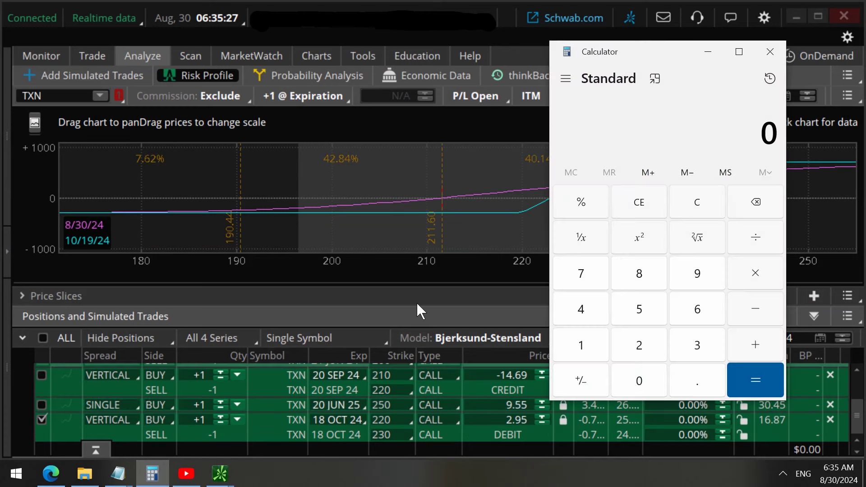
{"action": "left_click", "coordinate": [641, 347]}
{"action": "left_click", "coordinate": [695, 278]}
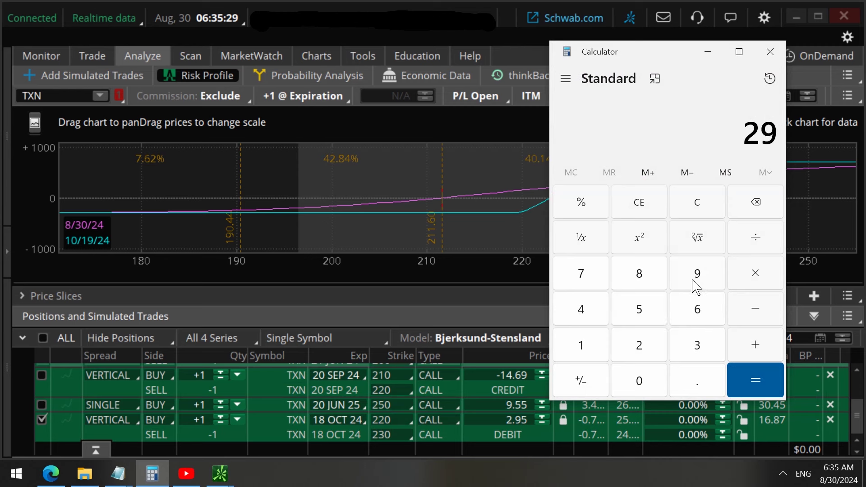
{"action": "left_click", "coordinate": [637, 311]}
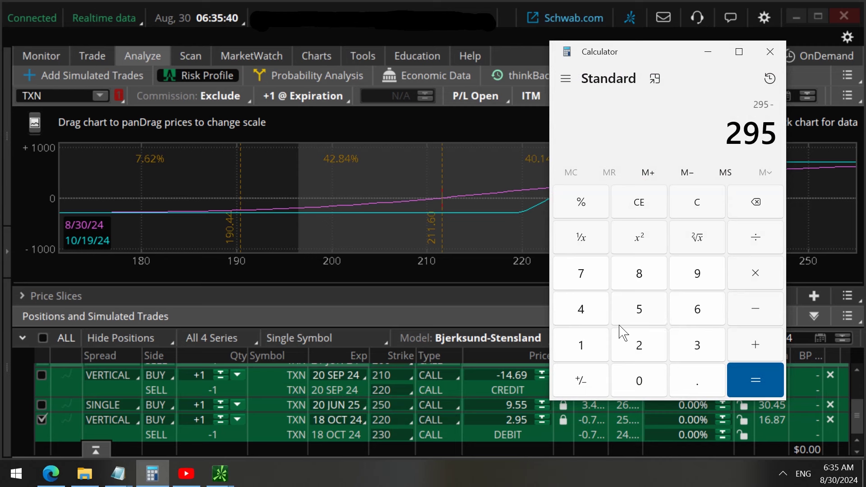
{"action": "left_click", "coordinate": [581, 344]}
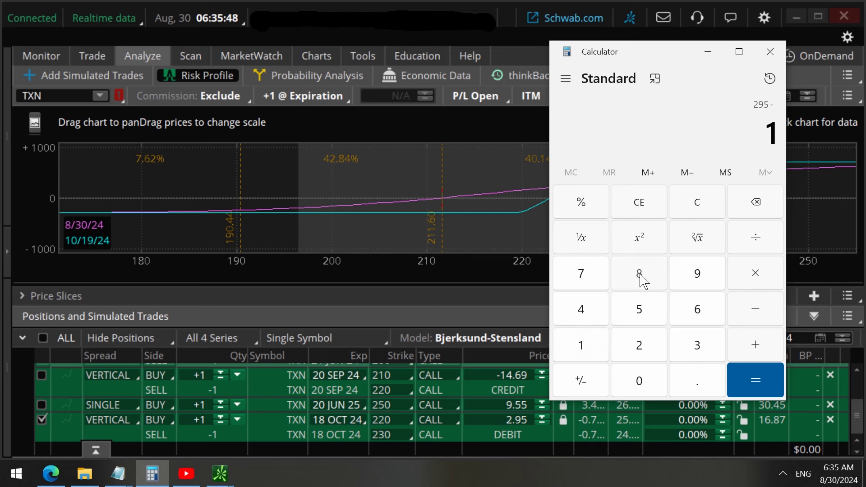
{"action": "left_click", "coordinate": [642, 276]}
{"action": "left_click", "coordinate": [707, 276]}
{"action": "left_click", "coordinate": [642, 346]}
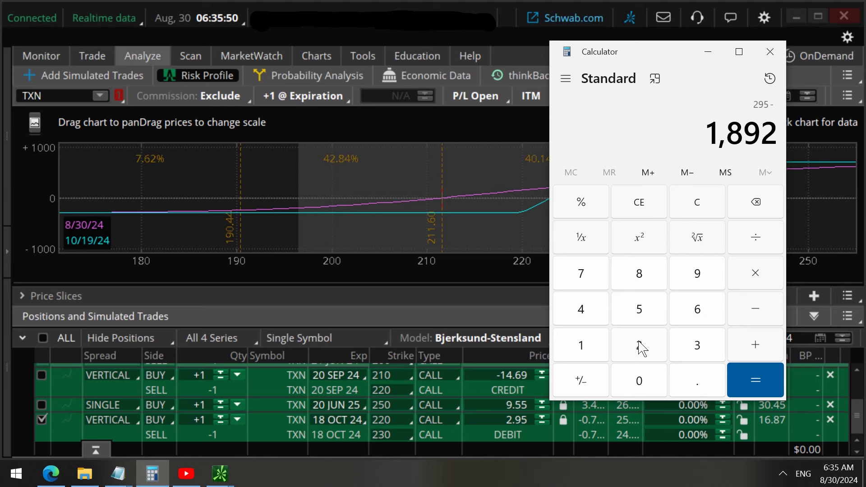
{"action": "left_click", "coordinate": [755, 381]}
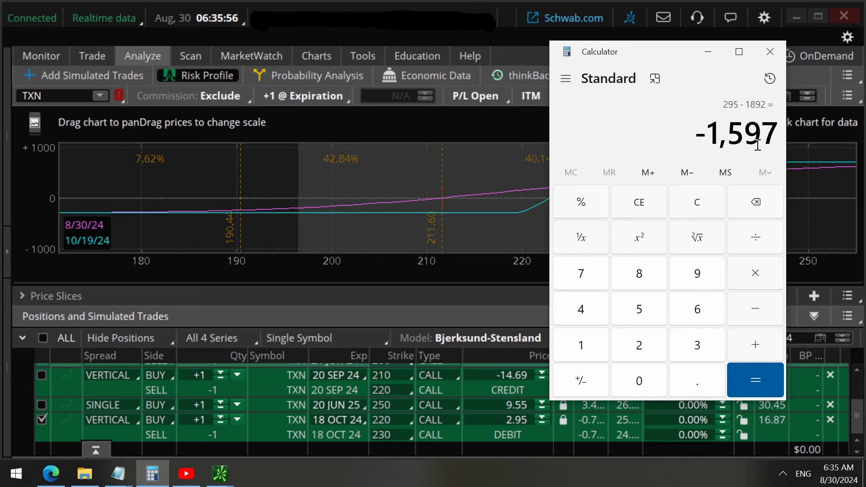
Step: Change the 220/230 vertical's price from 2.95 to -15.97, then return to the TXN chart
{"action": "left_click", "coordinate": [497, 418]}
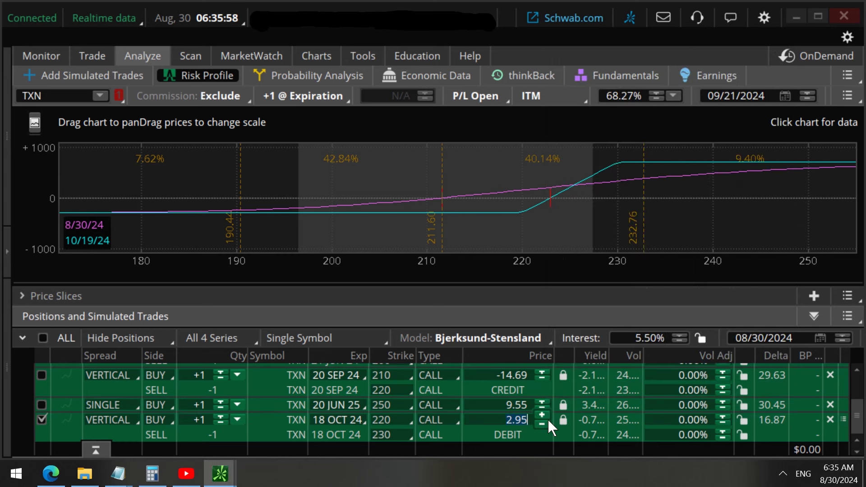
{"action": "key", "text": "BackSpace"}
{"action": "type", "text": "-15.97"}
{"action": "key", "text": "Return"}
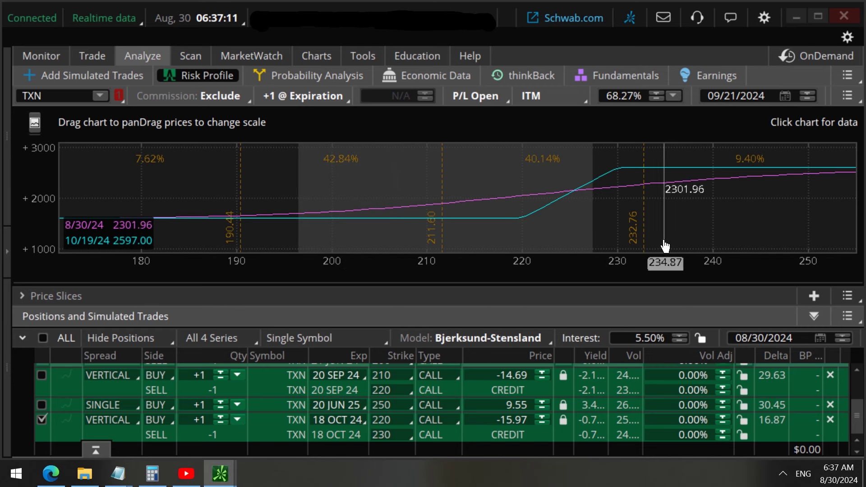
{"action": "left_click", "coordinate": [327, 58]}
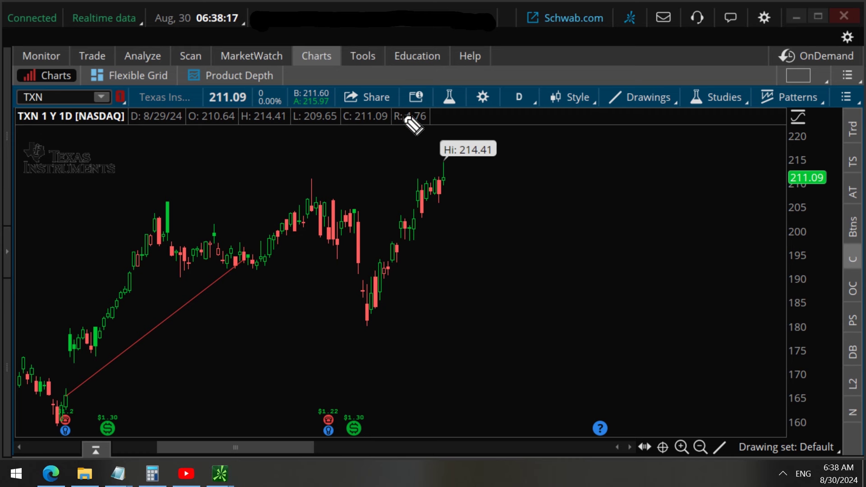
{"action": "mouse_move", "coordinate": [351, 156]}
{"action": "left_mouse_down"}
{"action": "mouse_move", "coordinate": [441, 126]}
{"action": "mouse_move", "coordinate": [627, 95]}
{"action": "mouse_move", "coordinate": [646, 84]}
{"action": "mouse_move", "coordinate": [641, 92]}
{"action": "mouse_move", "coordinate": [655, 94]}
{"action": "mouse_move", "coordinate": [619, 160]}
{"action": "left_mouse_up"}
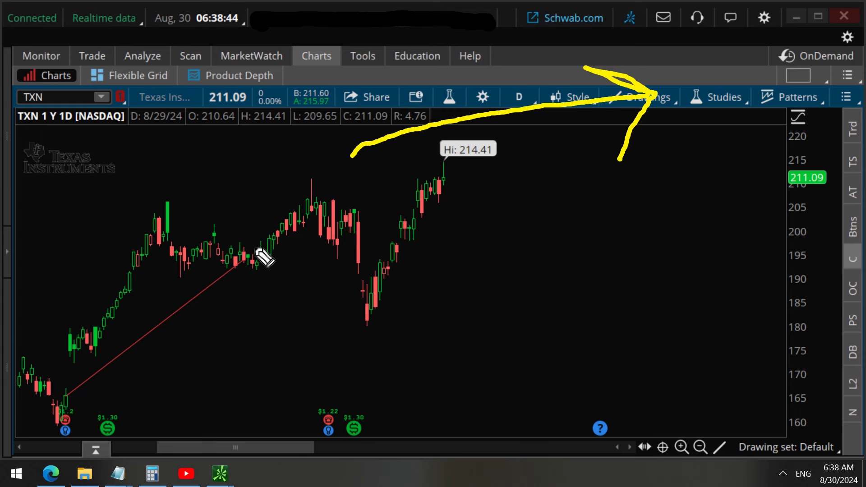
{"action": "mouse_move", "coordinate": [255, 245]}
{"action": "left_mouse_down"}
{"action": "mouse_move", "coordinate": [236, 247]}
{"action": "mouse_move", "coordinate": [247, 268]}
{"action": "mouse_move", "coordinate": [256, 247]}
{"action": "mouse_move", "coordinate": [251, 263]}
{"action": "mouse_move", "coordinate": [325, 296]}
{"action": "mouse_move", "coordinate": [508, 333]}
{"action": "mouse_move", "coordinate": [562, 332]}
{"action": "mouse_move", "coordinate": [500, 373]}
{"action": "left_mouse_up"}
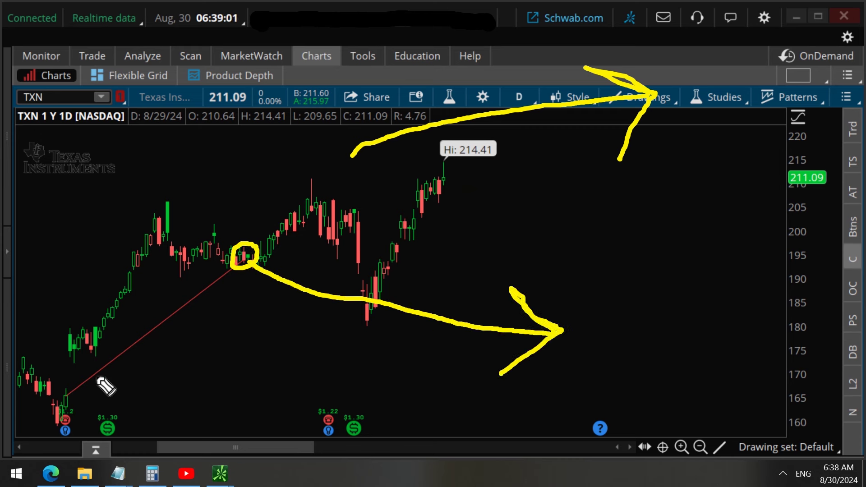
{"action": "mouse_move", "coordinate": [78, 387]}
{"action": "left_mouse_down"}
{"action": "mouse_move", "coordinate": [58, 389]}
{"action": "mouse_move", "coordinate": [59, 406]}
{"action": "mouse_move", "coordinate": [68, 409]}
{"action": "mouse_move", "coordinate": [77, 391]}
{"action": "mouse_move", "coordinate": [68, 357]}
{"action": "mouse_move", "coordinate": [79, 363]}
{"action": "mouse_move", "coordinate": [77, 228]}
{"action": "mouse_move", "coordinate": [128, 308]}
{"action": "left_mouse_up"}
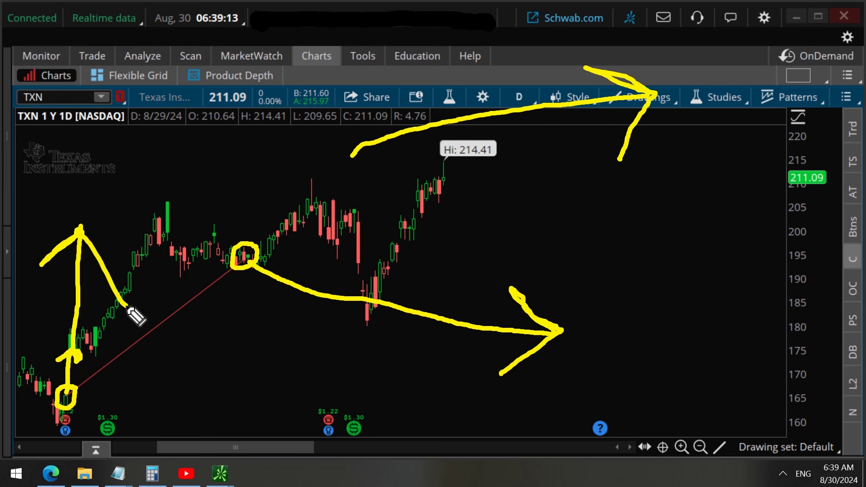